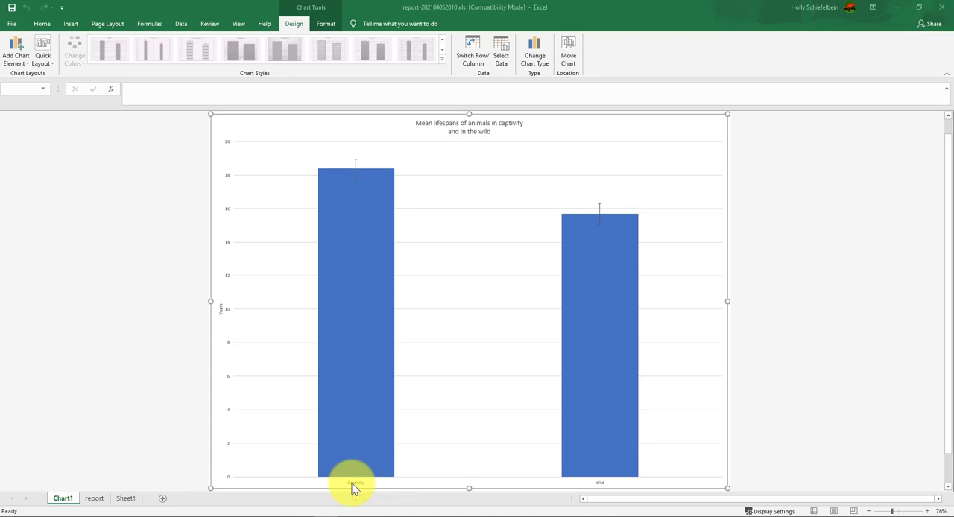
Inspect the lifespan bar chart and the average formulas for Captivity and Wild on the report sheet
mouse_move(334, 174)
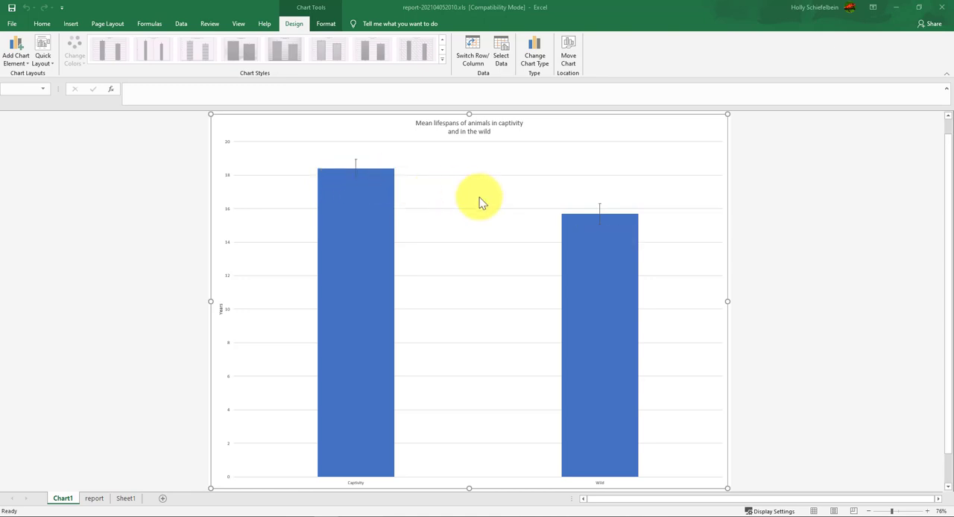
mouse_move(568, 219)
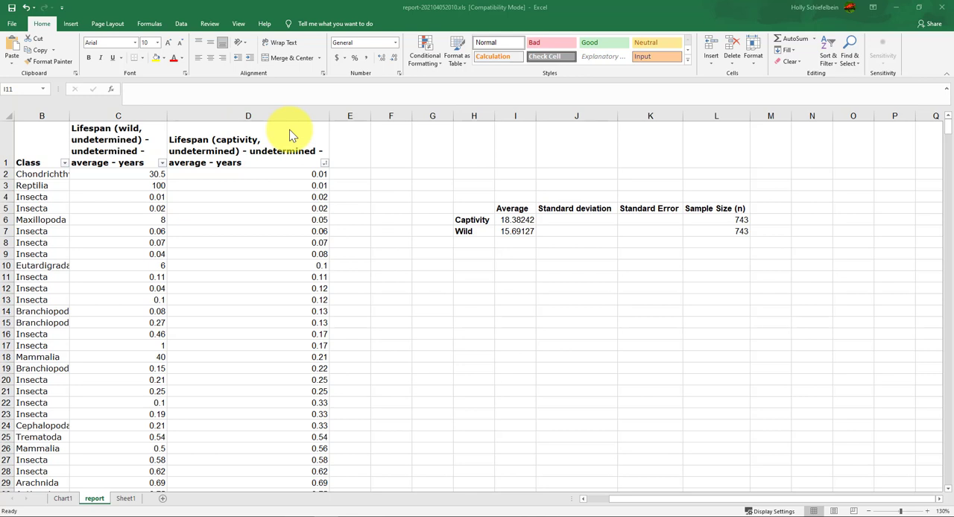
left_click(512, 220)
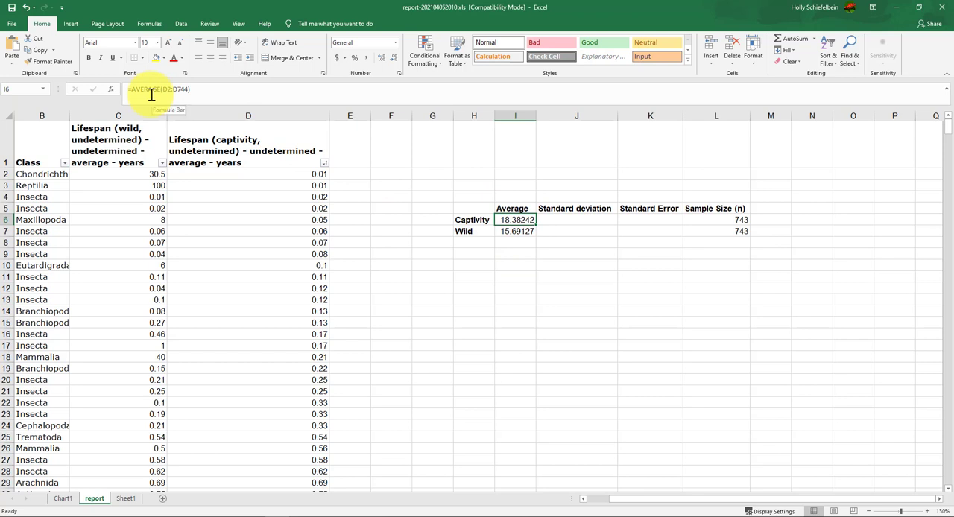
left_click(513, 231)
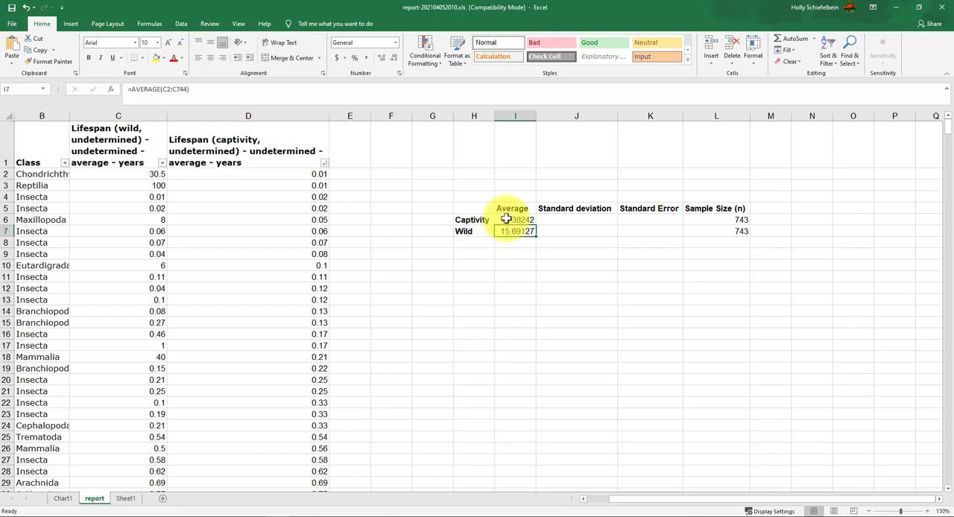
Try to enter the STDEV.S function in J6, the Captivity standard deviation cell
left_click(556, 219)
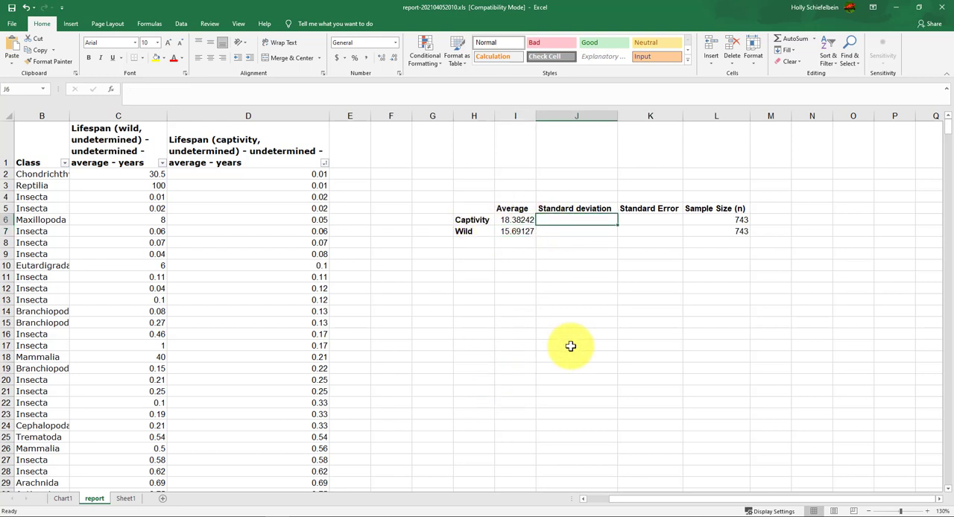
type("=ste")
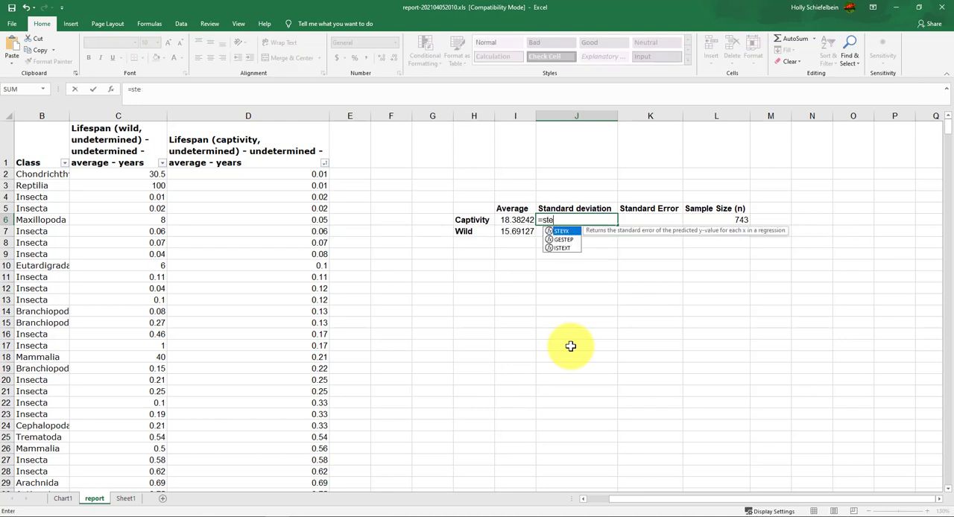
key("BackSpace")
type("de")
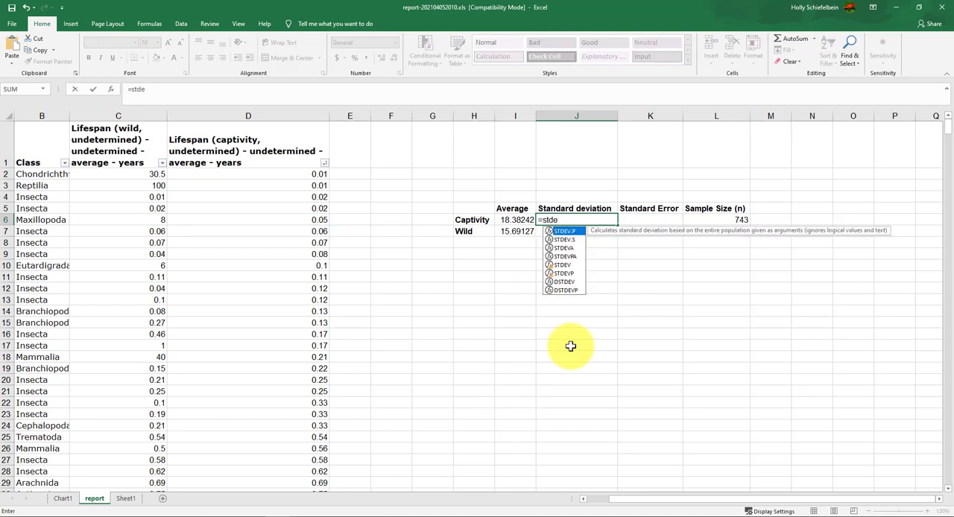
key("Down")
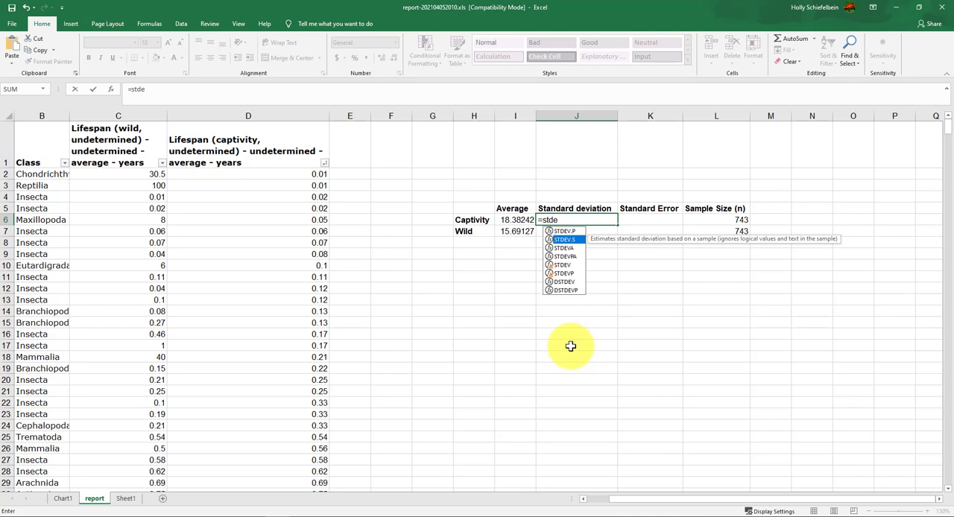
key("Return")
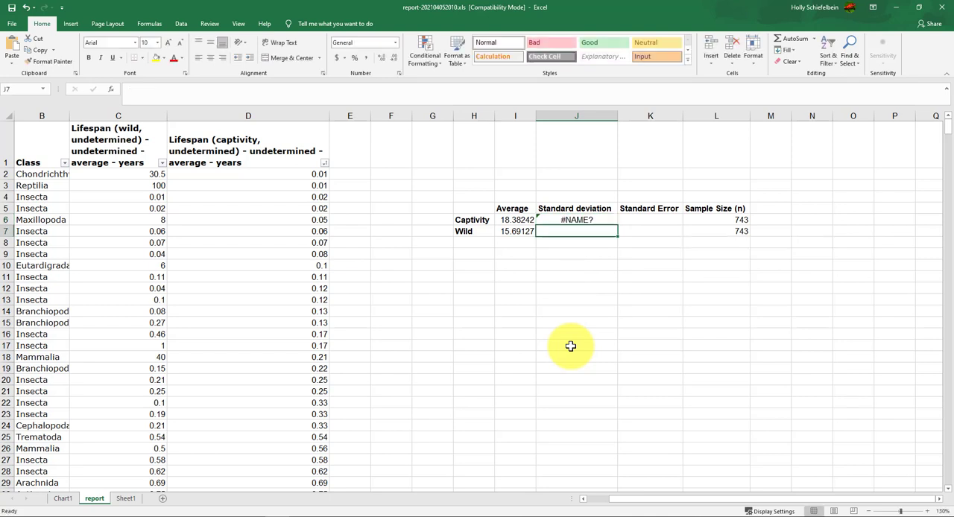
Correct the Captivity standard deviation formula in J6 to =STDEV.S(D2:D744)
left_click(572, 219)
left_click(234, 94)
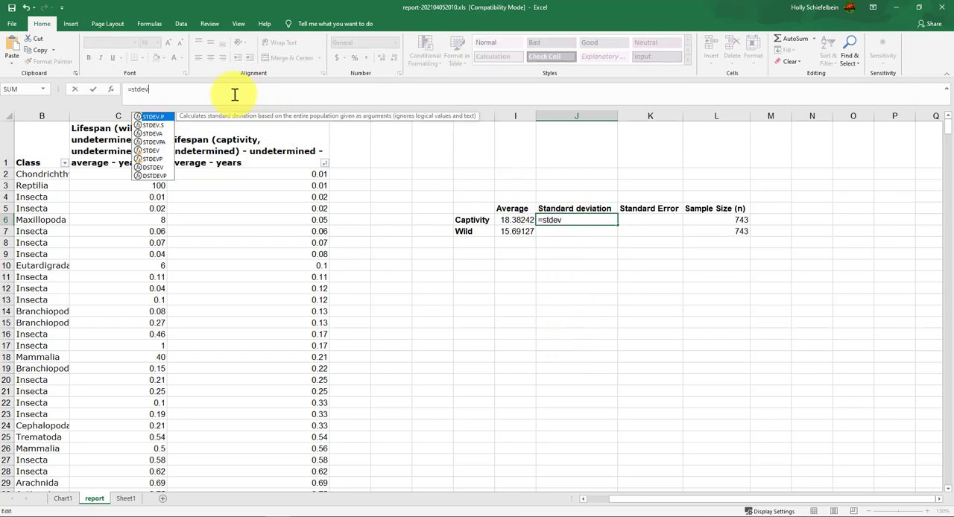
type("v.s*")
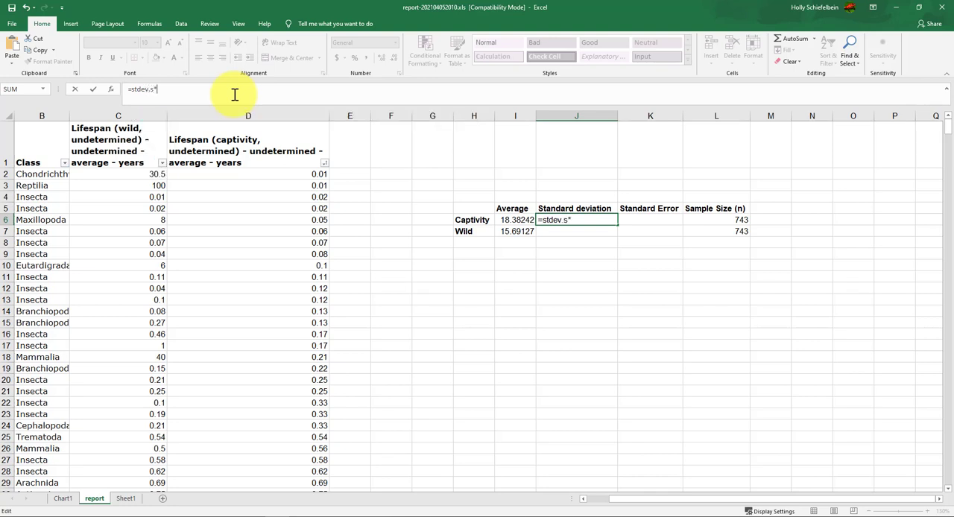
key("BackSpace")
type("(")
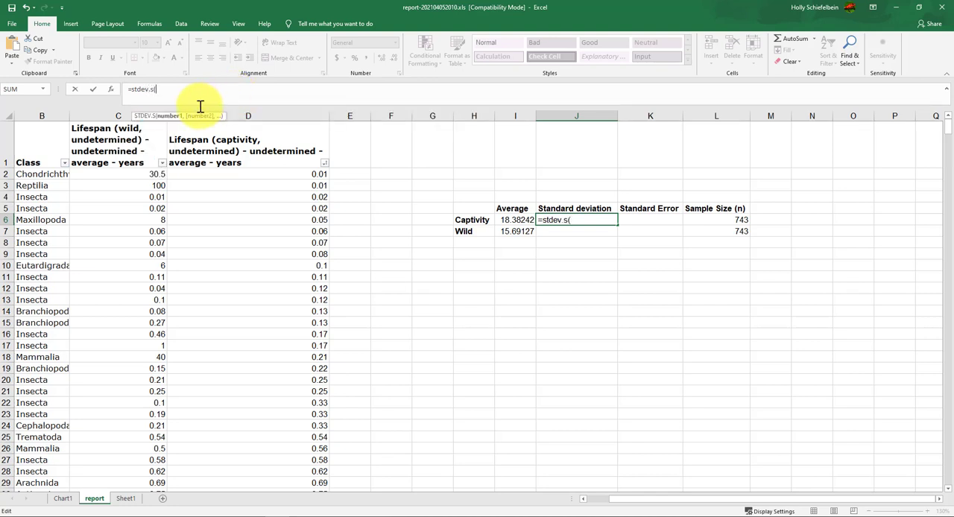
type("d23")
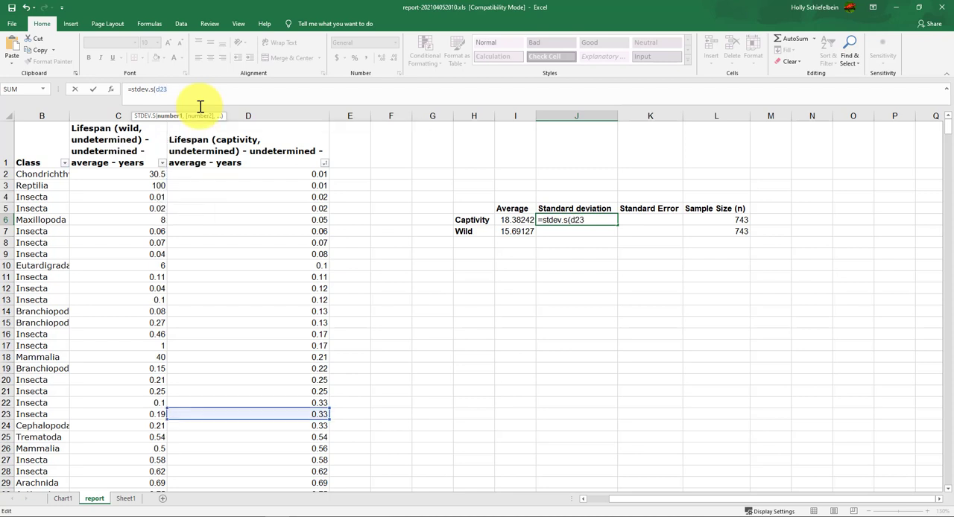
key("BackSpace")
type(":")
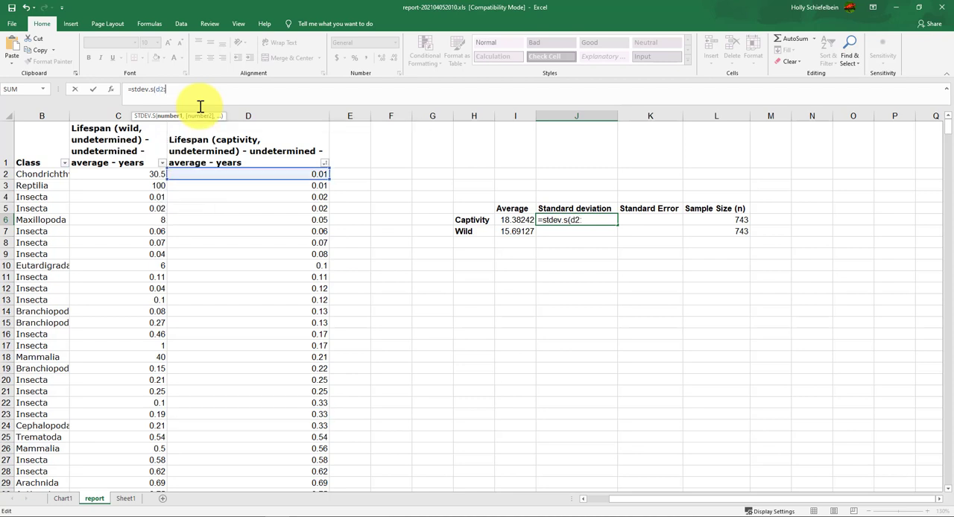
type("d744)")
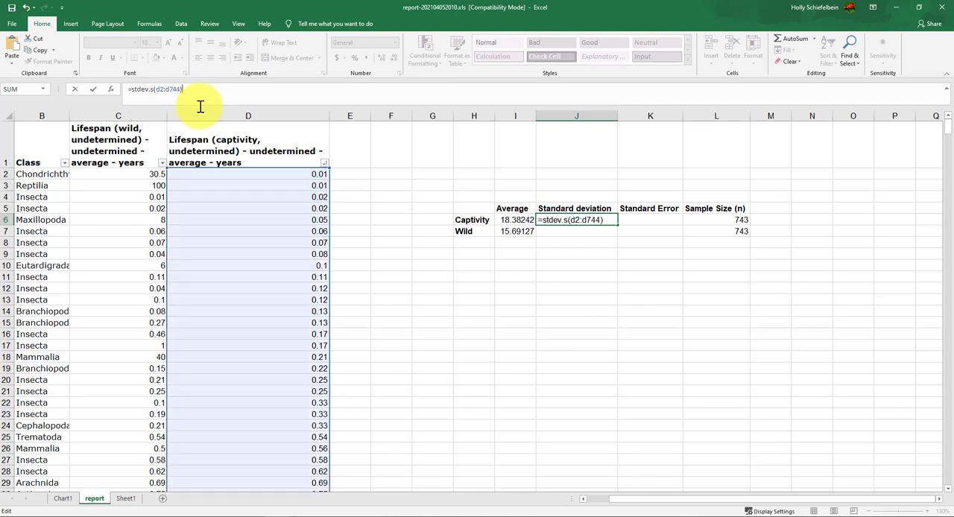
key("Return")
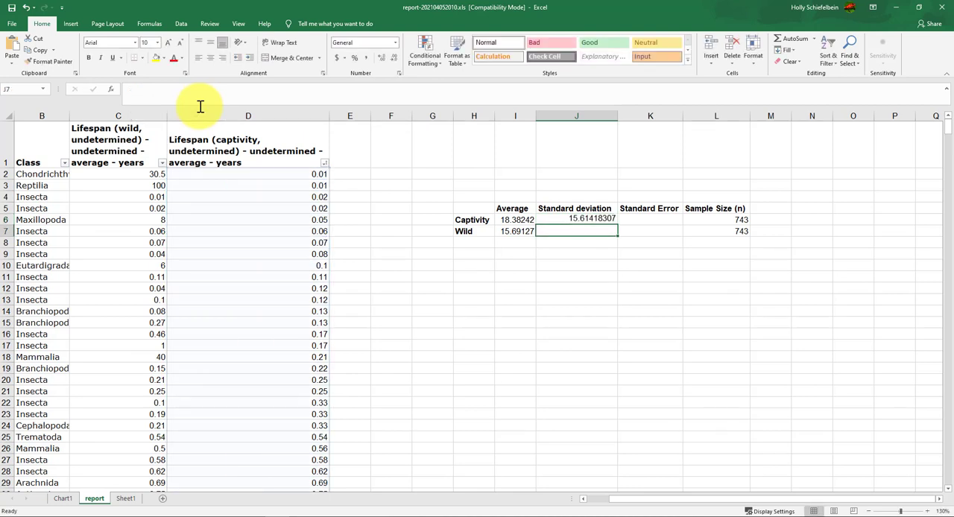
Copy the Captivity standard deviation formula into the Wild row's cell J7
double_click(591, 233)
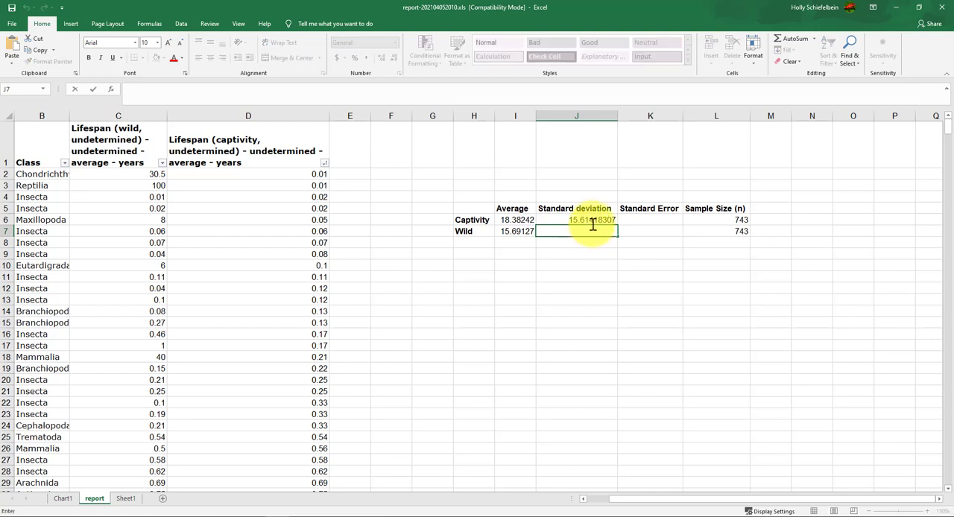
left_click(593, 223)
key("ctrl+c")
left_click(593, 230)
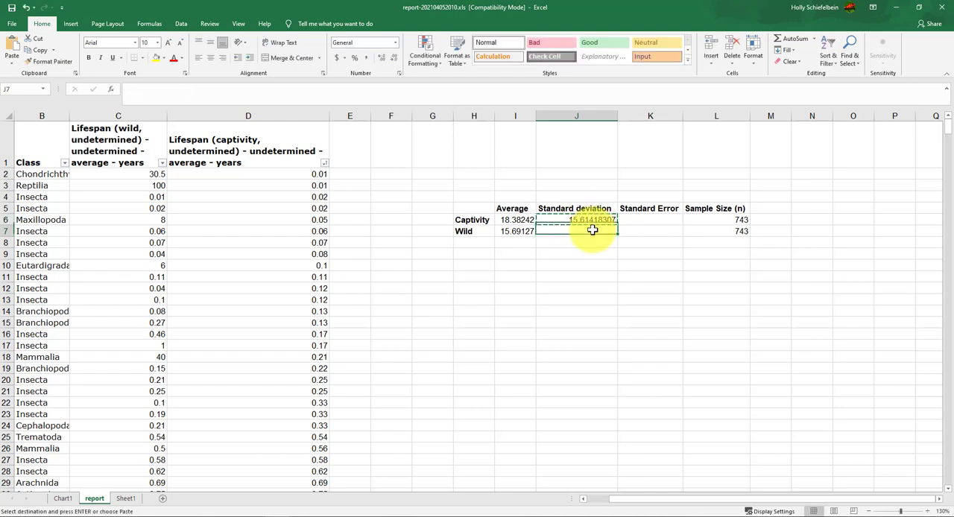
key("ctrl+v")
Change the range of the Wild standard deviation formula in J7 to C2:C744
left_click(163, 90)
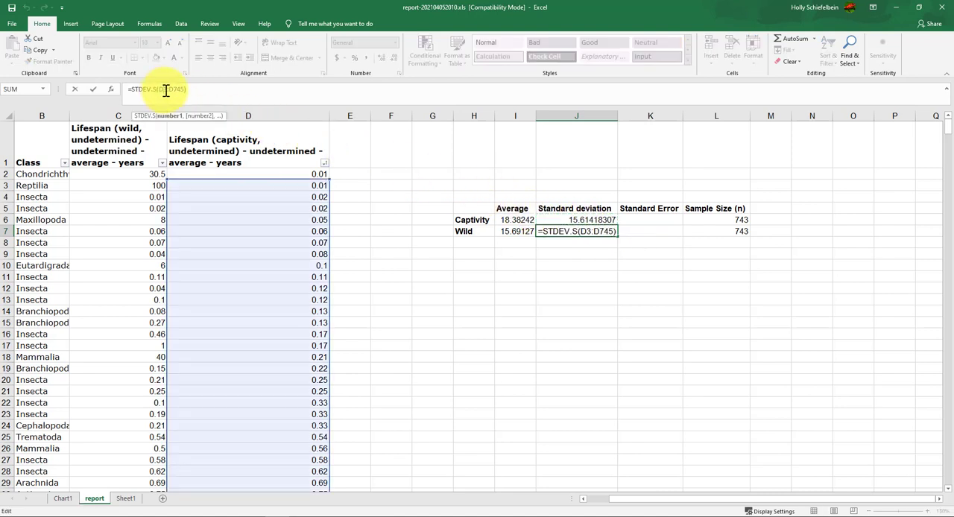
type("c")
key("Delete")
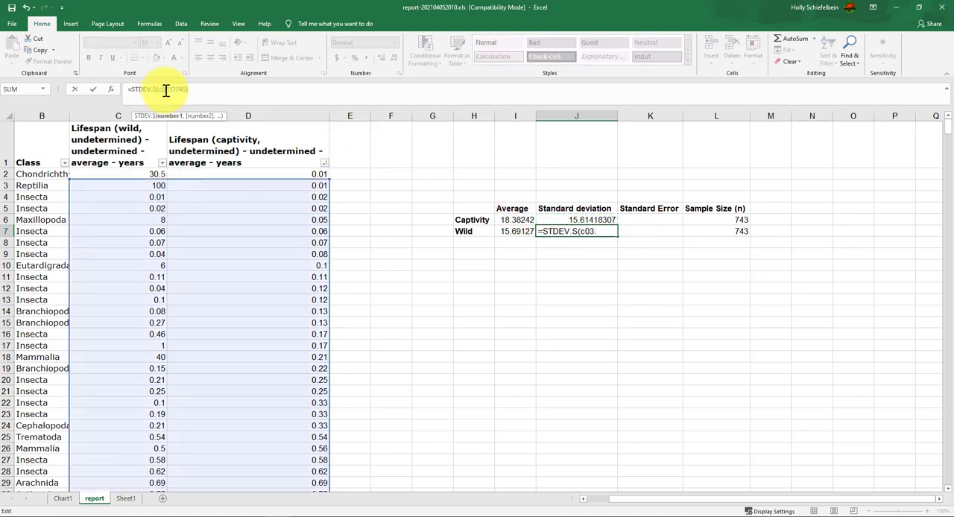
key("Delete")
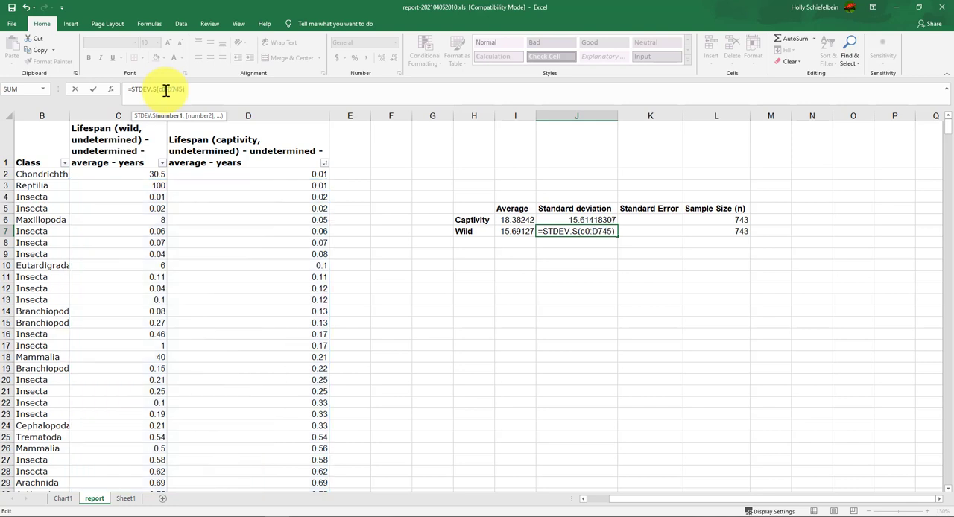
type("2")
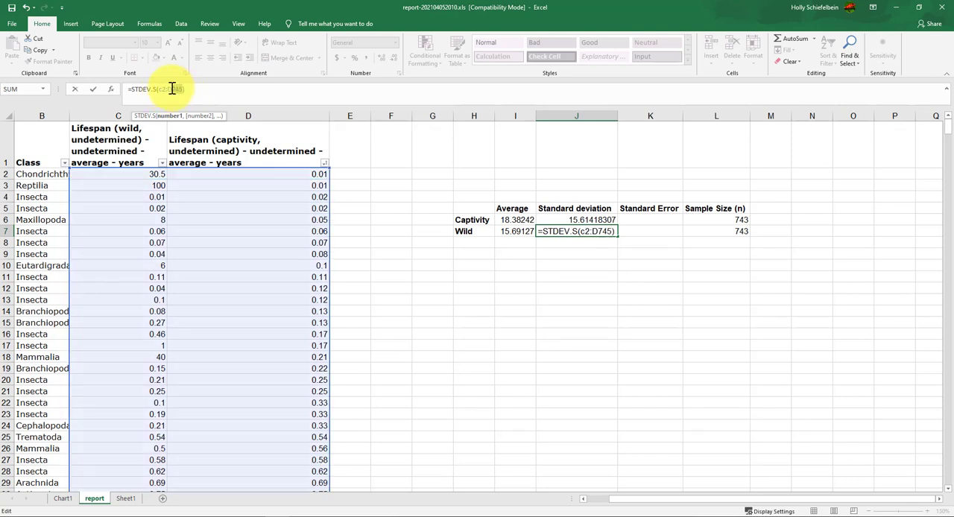
double_click(170, 89)
type("c744")
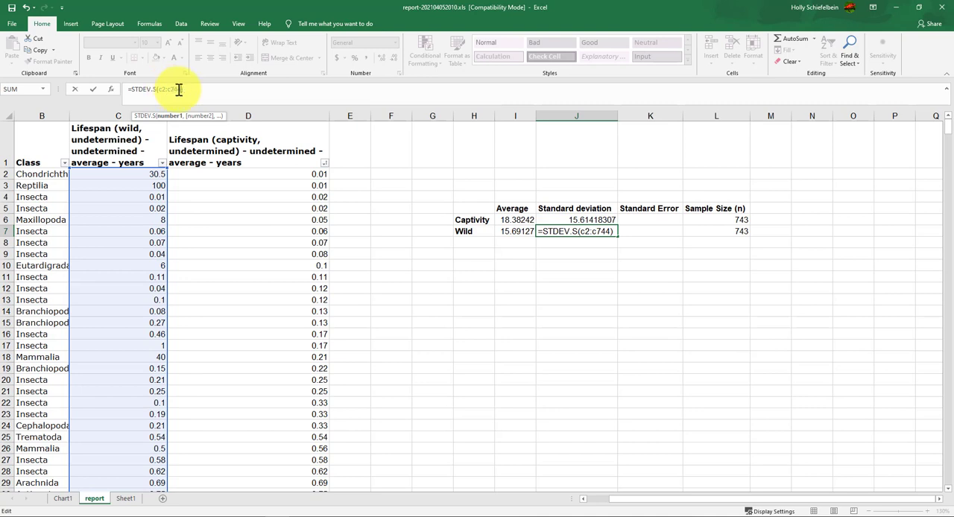
key("Return")
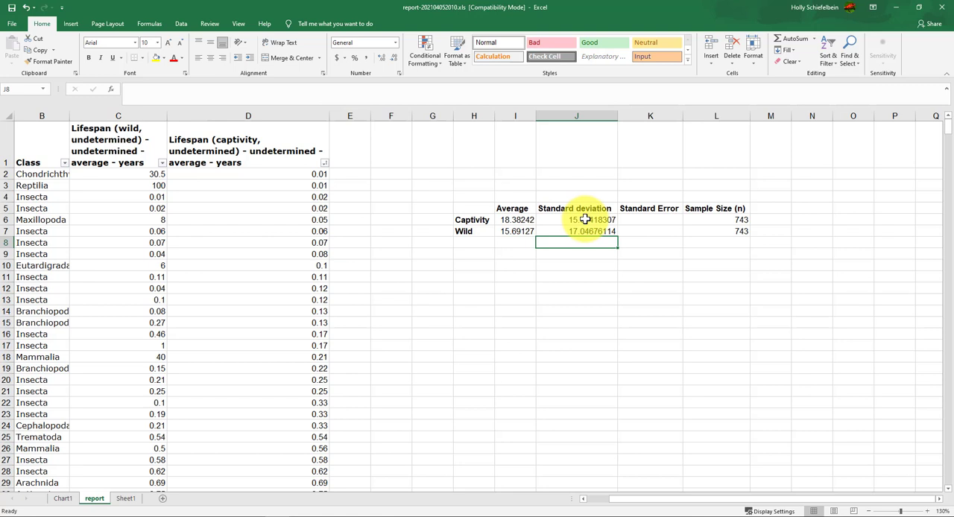
Calculate the Captivity standard error in K6 with =J6/SQRT(L6), dividing the standard deviation by the square root of the sample size
left_click(645, 221)
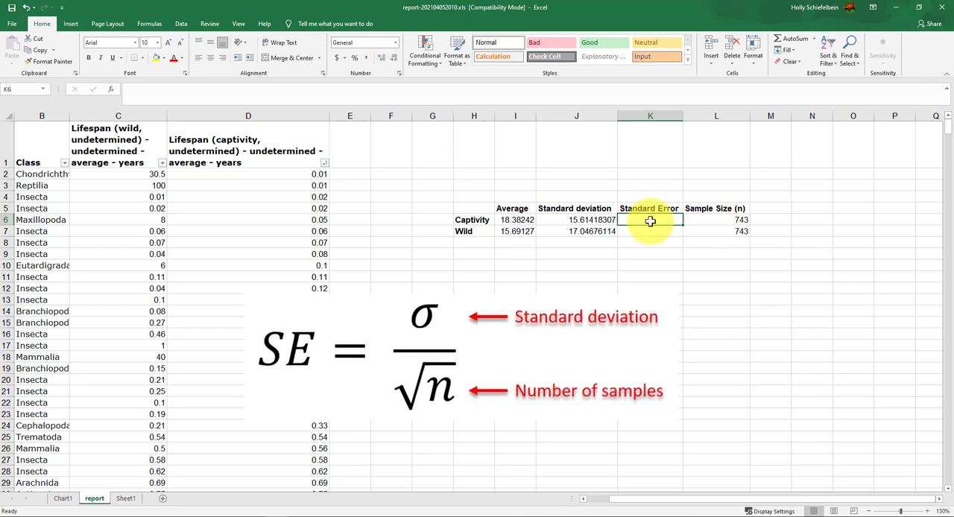
type("=")
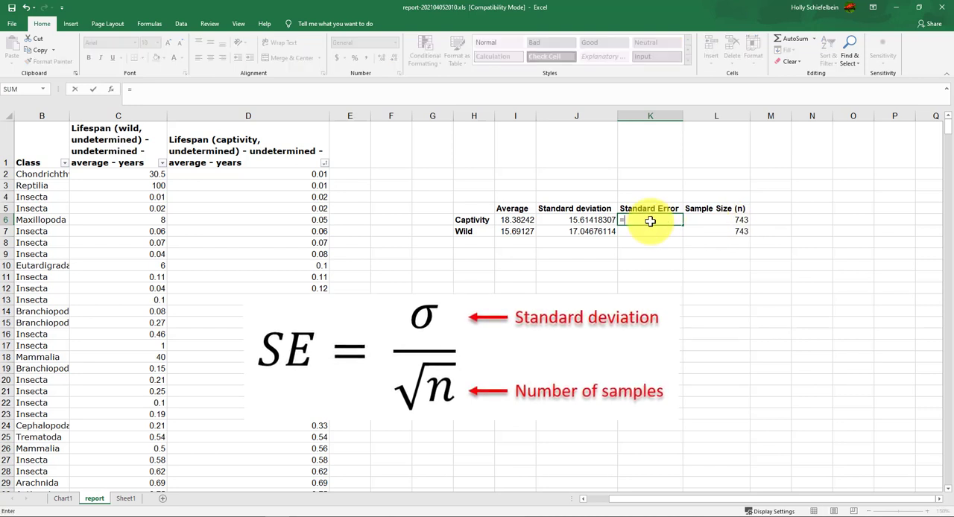
left_click(587, 220)
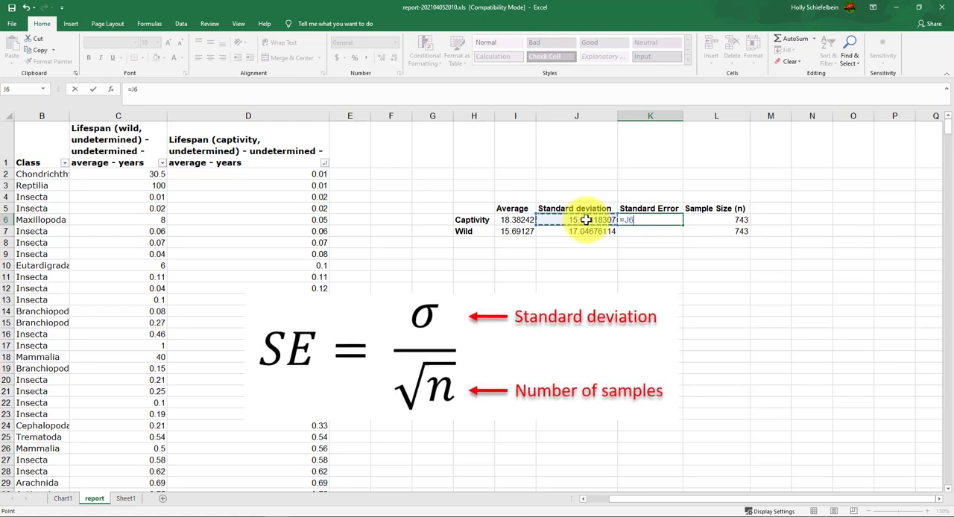
type("/")
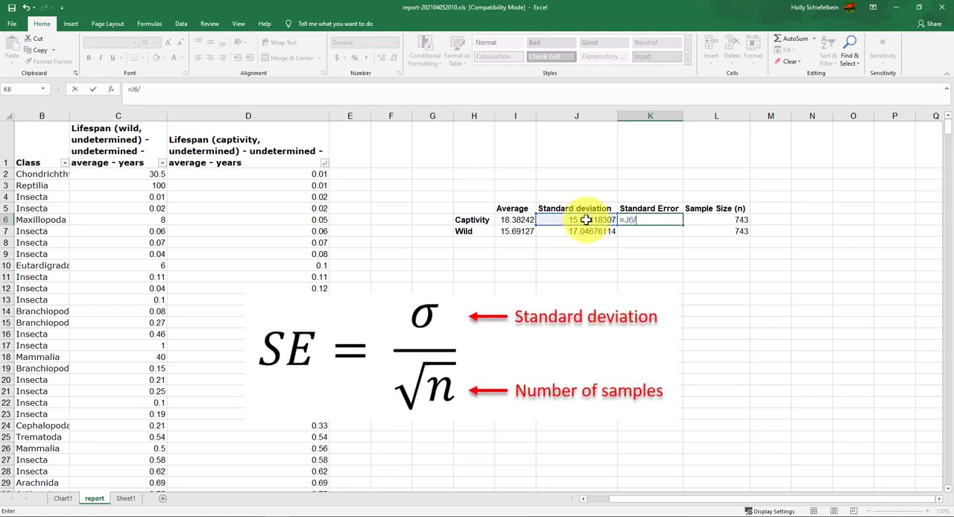
type("sqr")
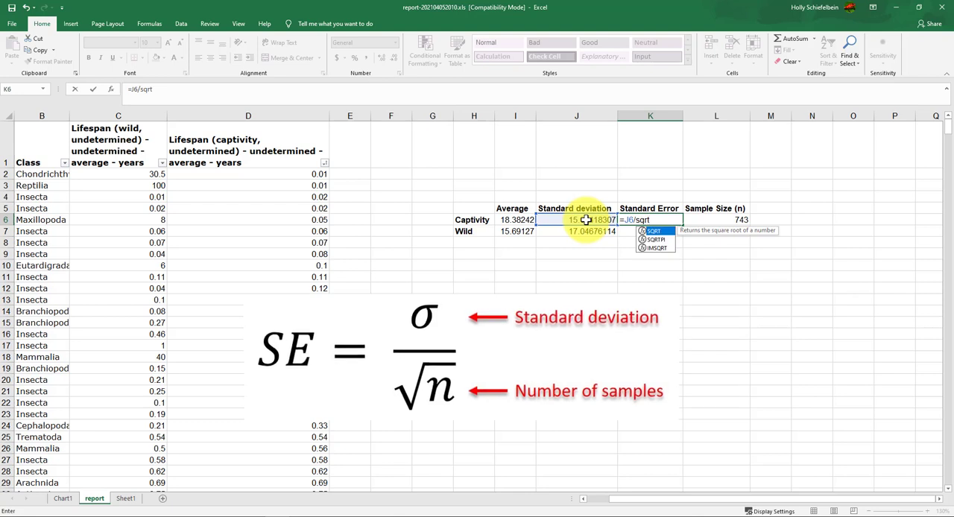
type("t")
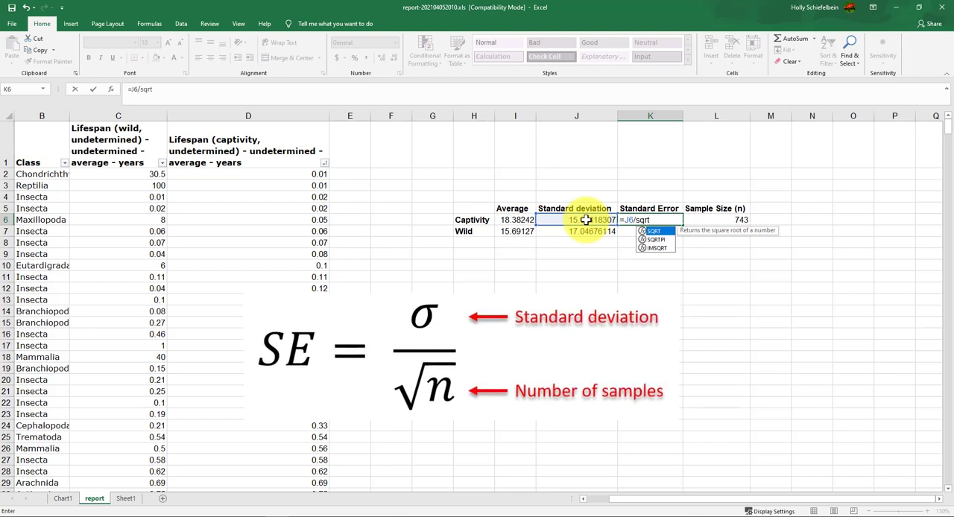
type("(")
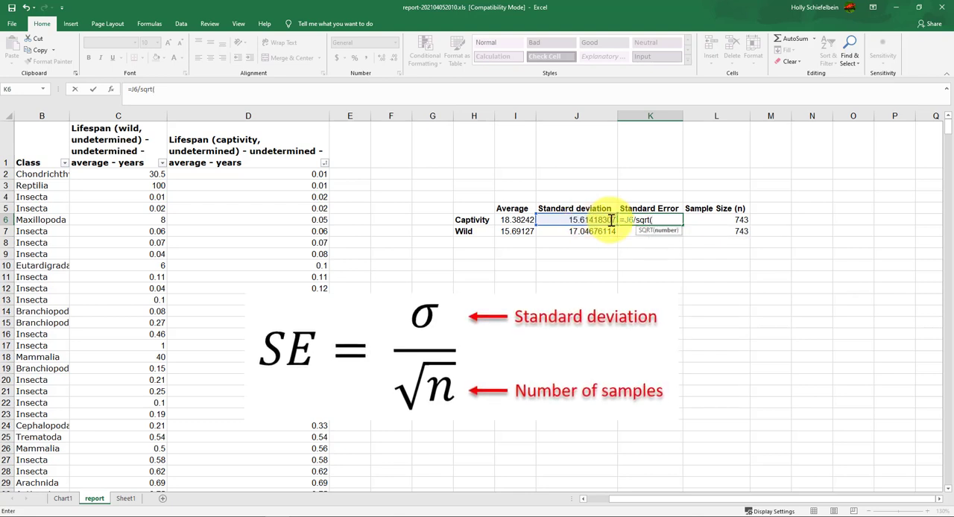
left_click(715, 222)
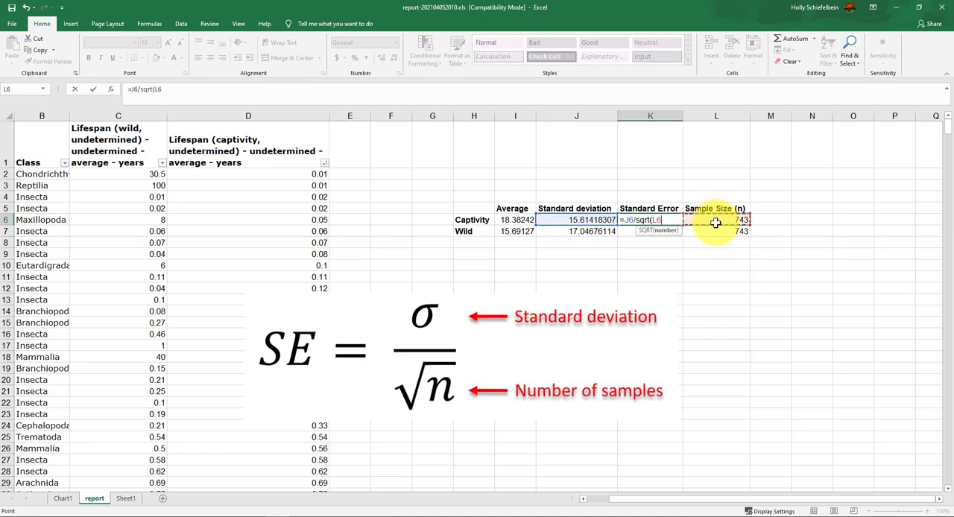
type(")")
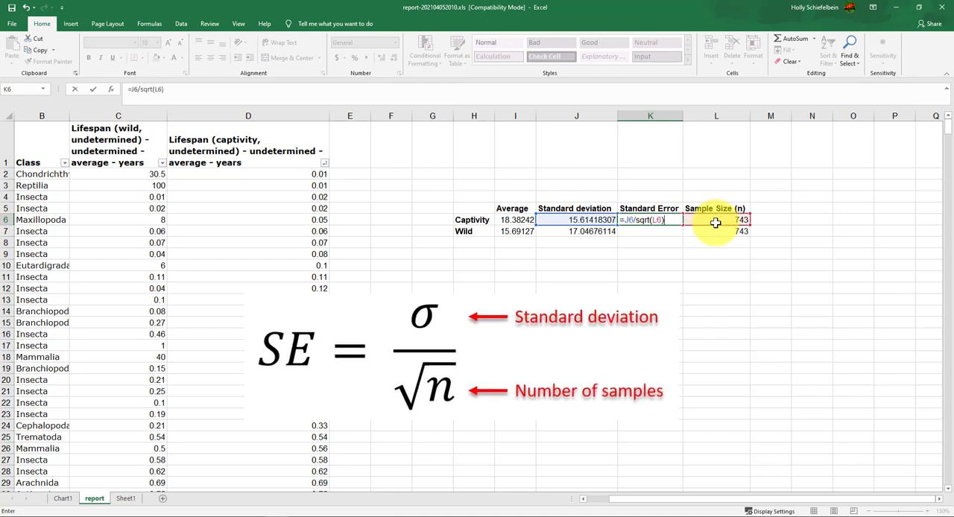
key("Return")
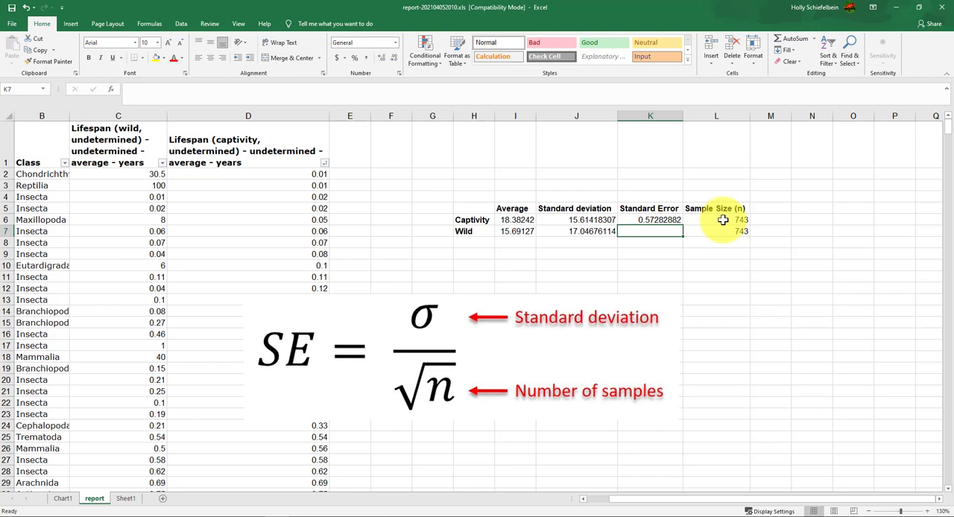
left_click(723, 220)
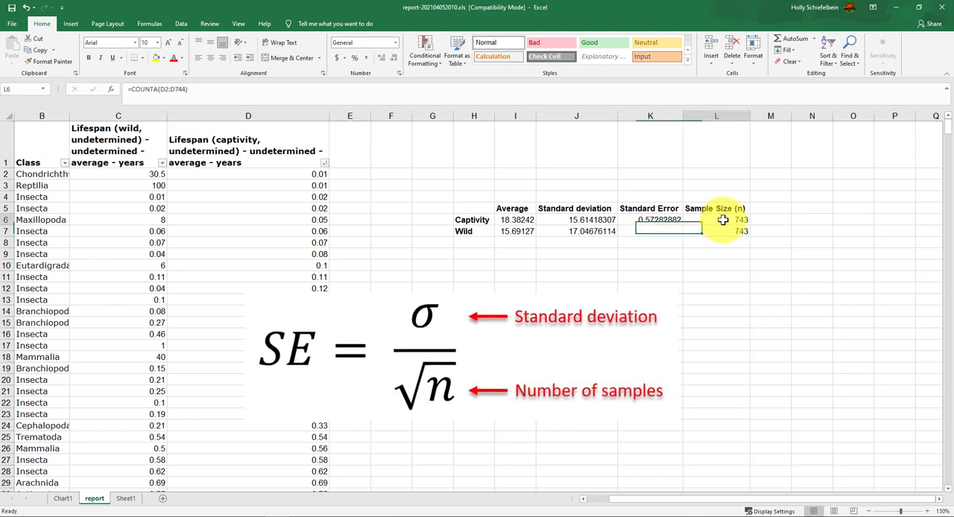
Calculate the Wild standard error in K7 with =J7/SQRT(L7), dividing the standard deviation by the square root of the sample size
left_click(645, 218)
left_click(650, 232)
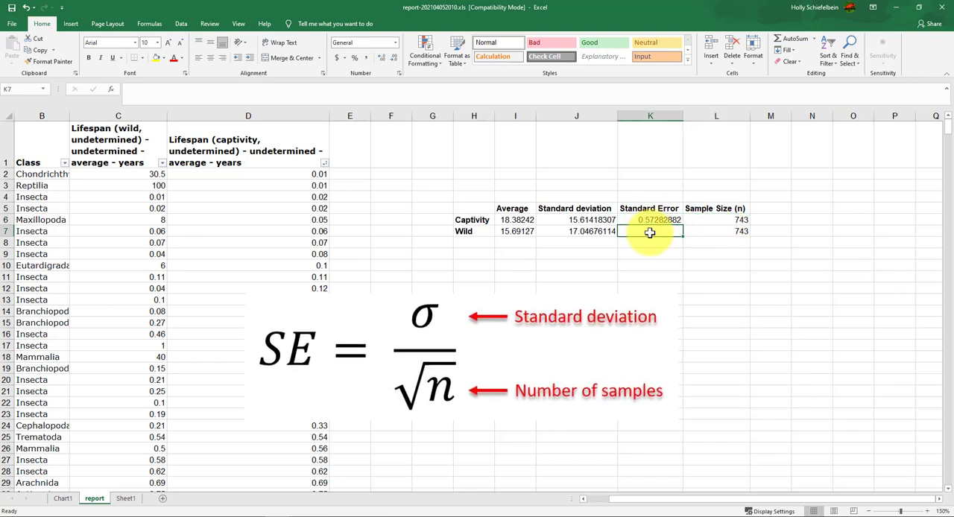
type("=")
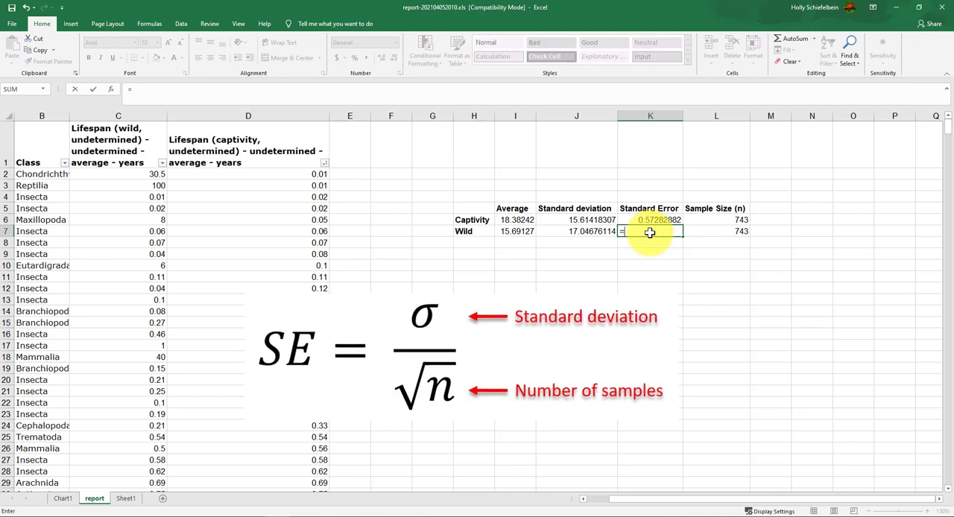
left_click(606, 231)
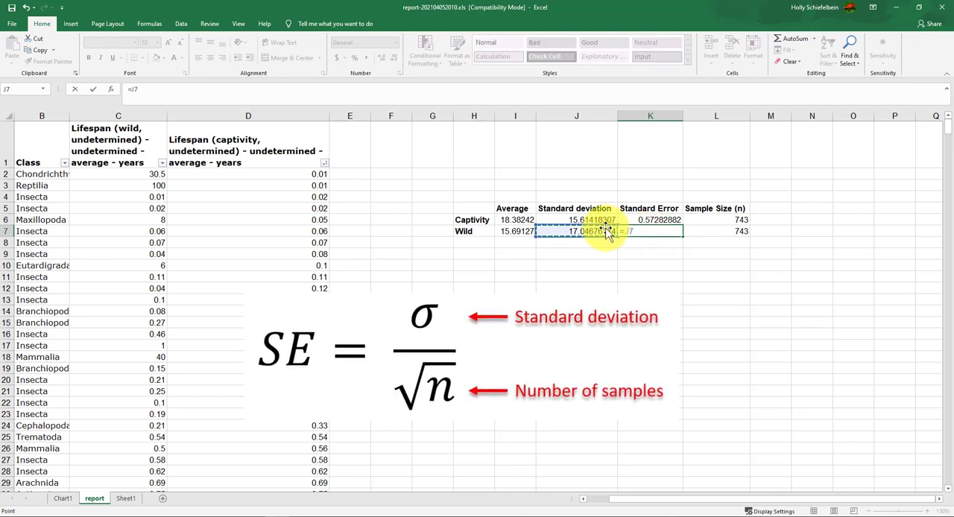
type("/s")
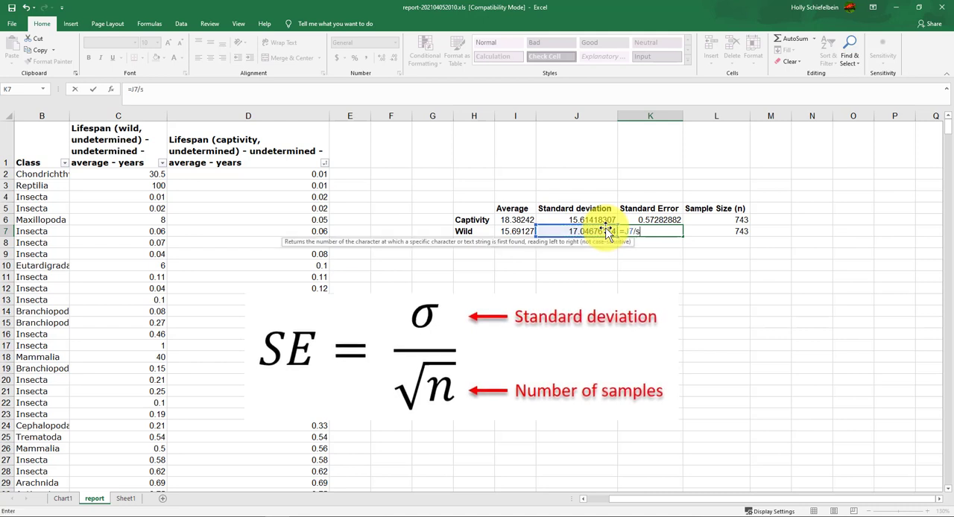
type("qrt(")
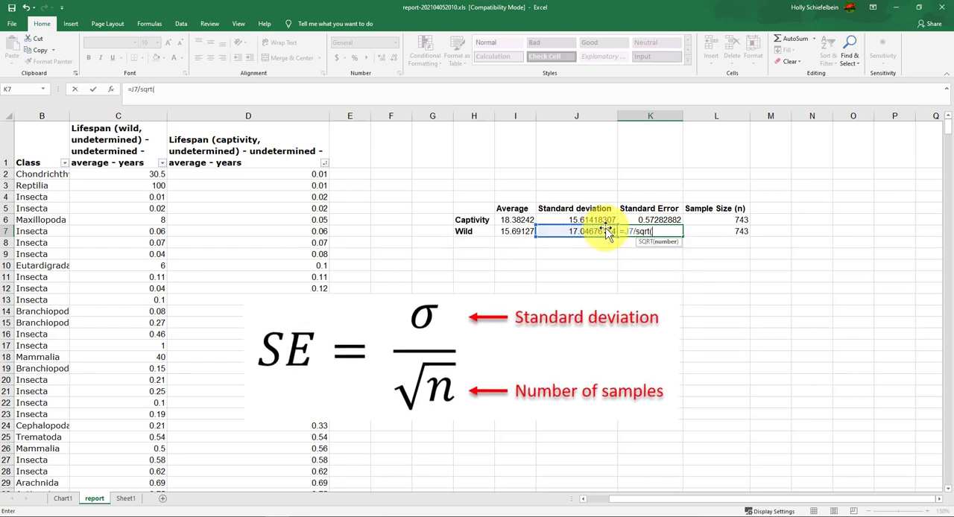
left_click(736, 233)
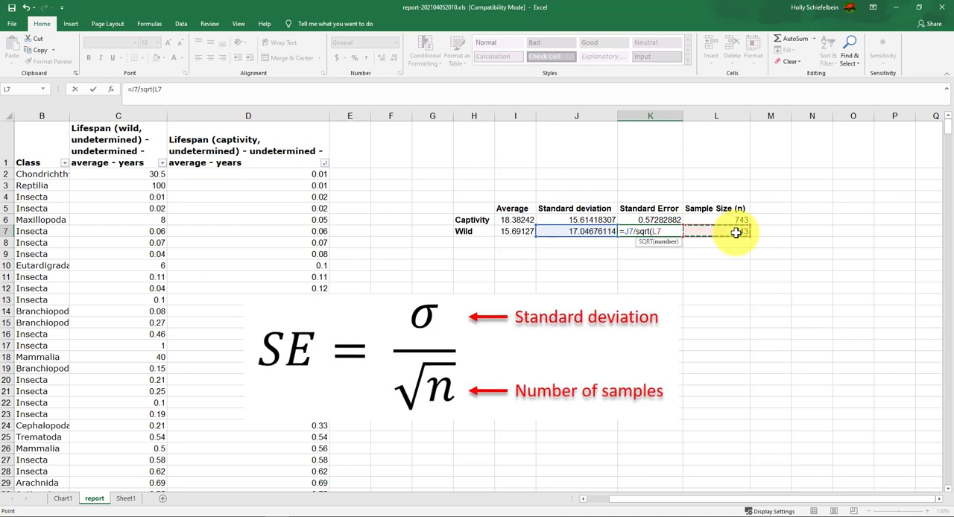
type(")")
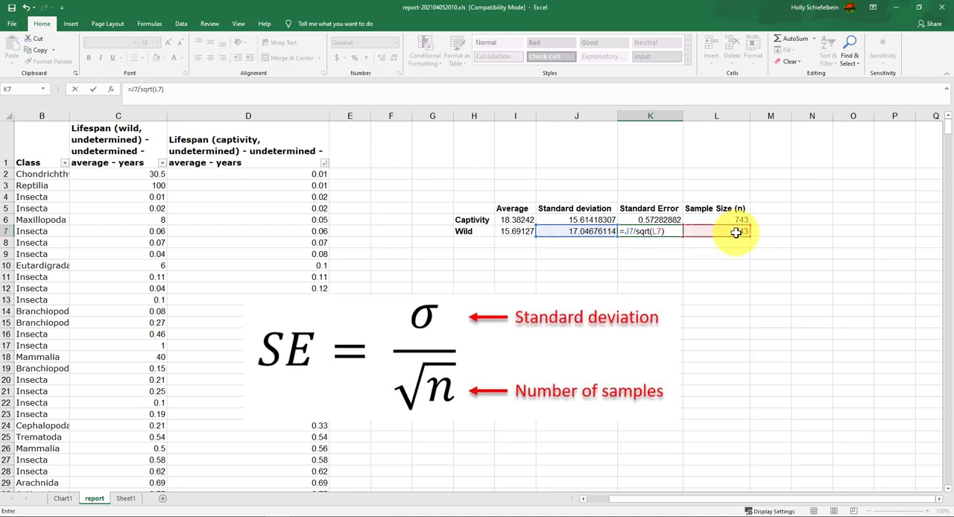
key("Return")
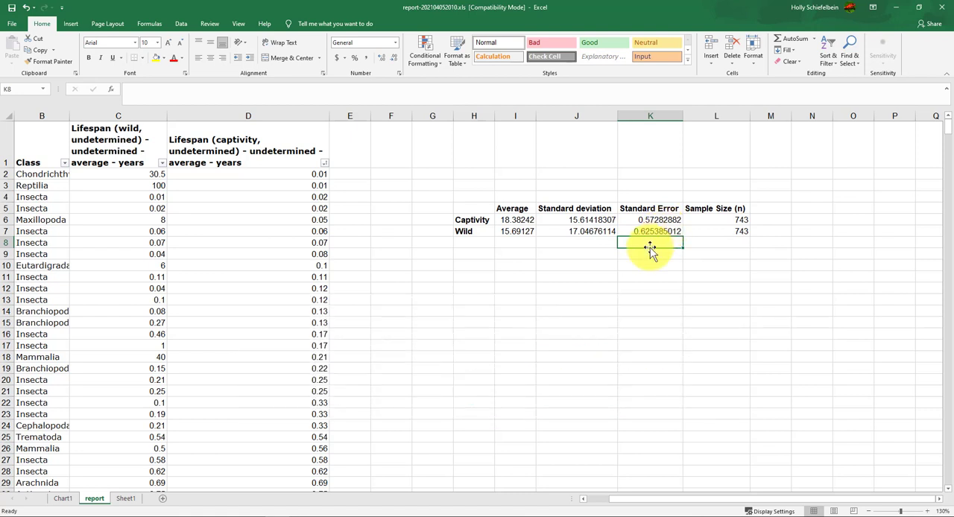
Look at the mean lifespans chart on the Chart1 sheet and return to the report sheet
left_click(63, 504)
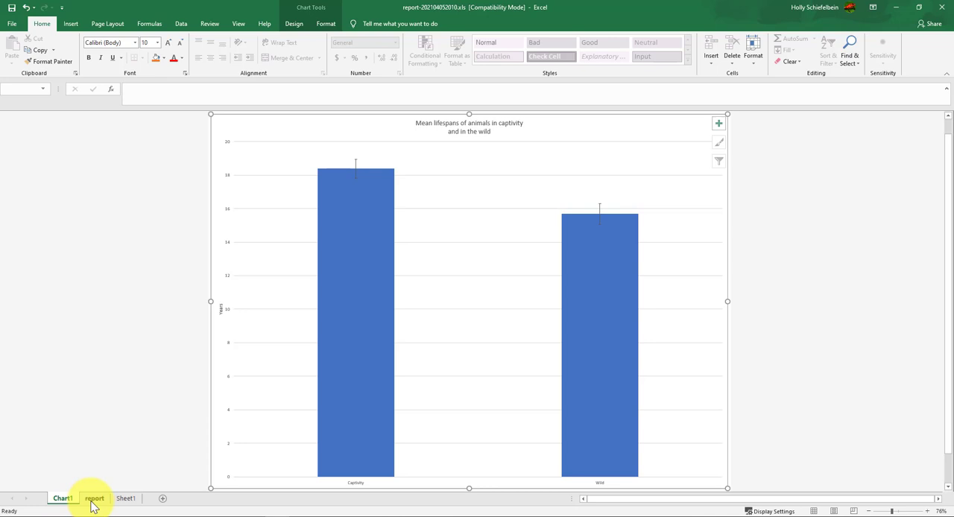
left_click(94, 501)
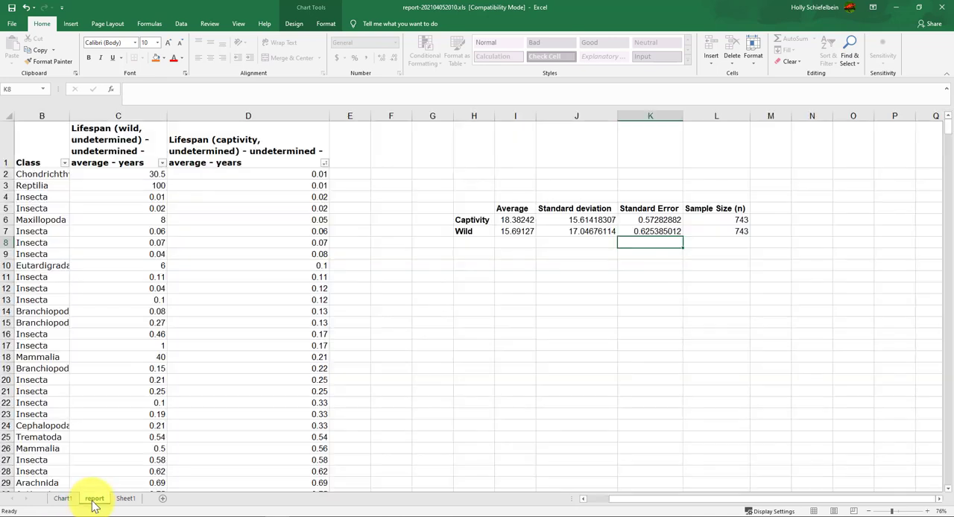
left_click(445, 265)
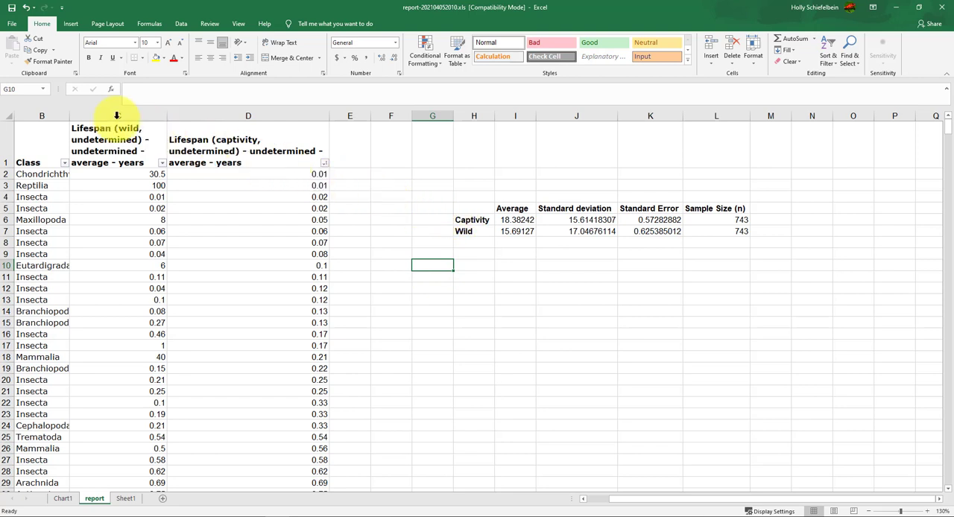
Try a clustered column chart of the raw lifespan data in columns C and D, and delete it
left_click_drag(116, 116, 219, 117)
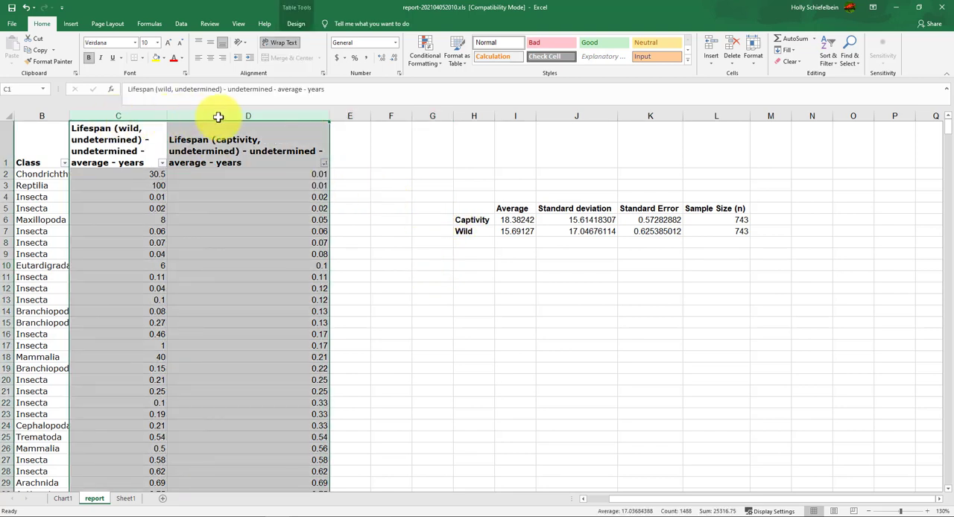
left_click(69, 24)
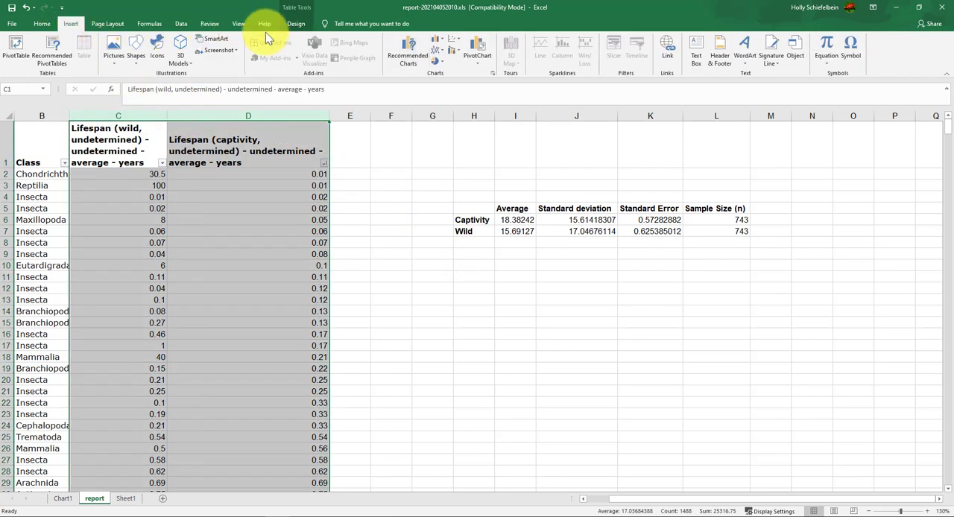
left_click(438, 40)
left_click(447, 68)
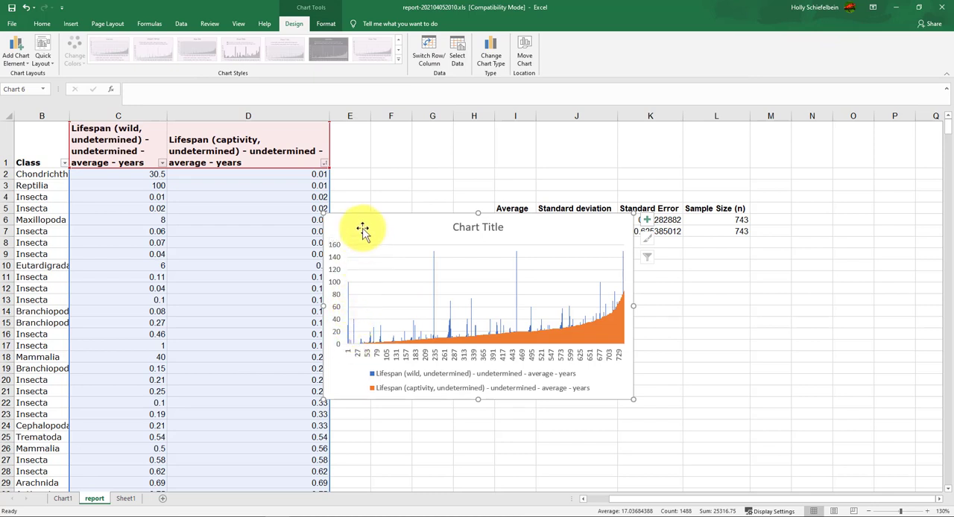
key("Delete")
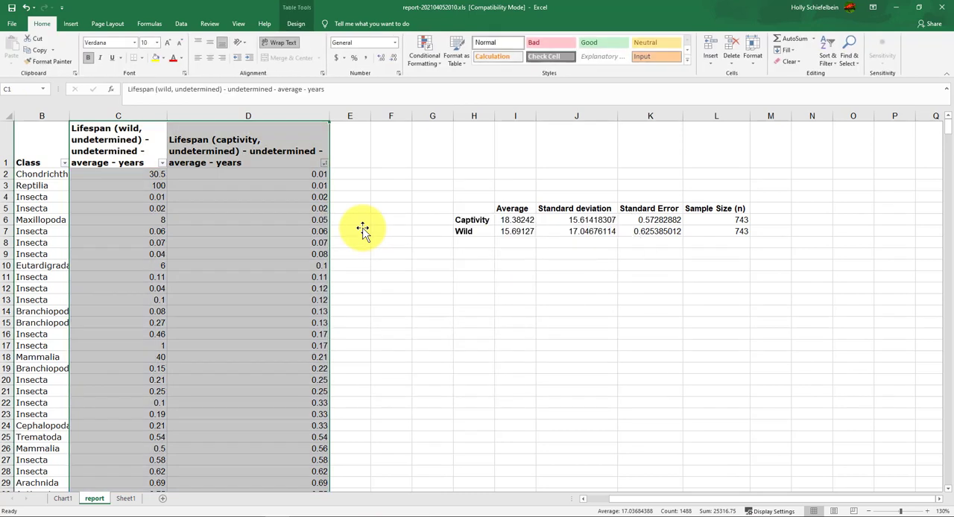
Examine the error bars on the Chart1 sheet's chart once more and go back to the report sheet
left_click(394, 187)
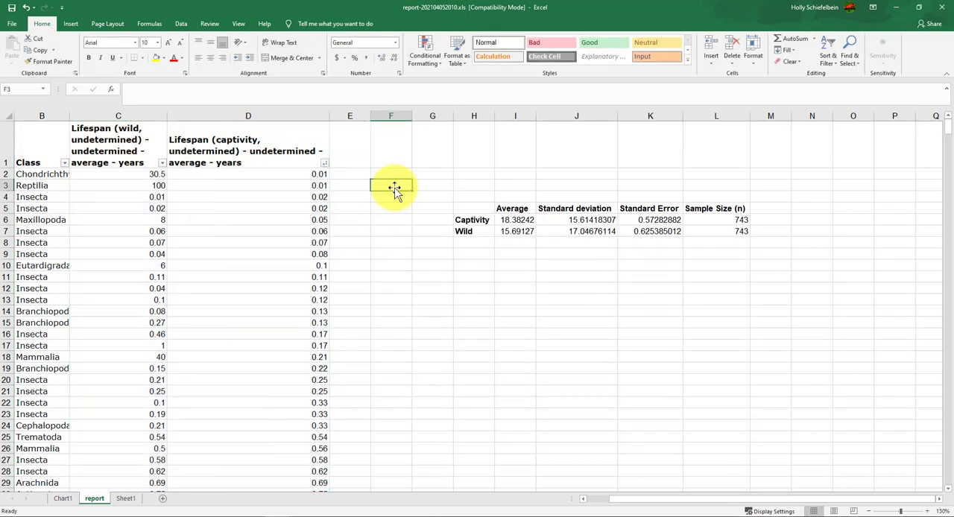
left_click(59, 501)
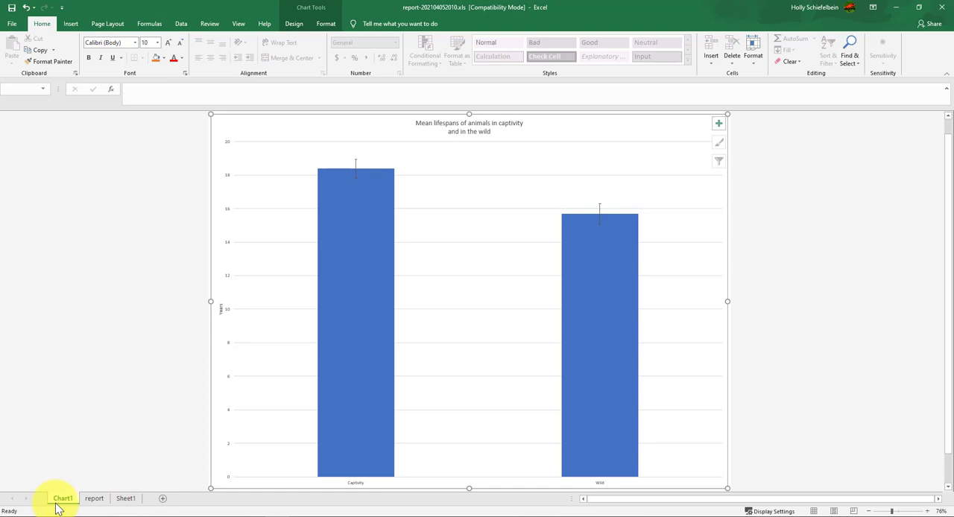
left_click(89, 500)
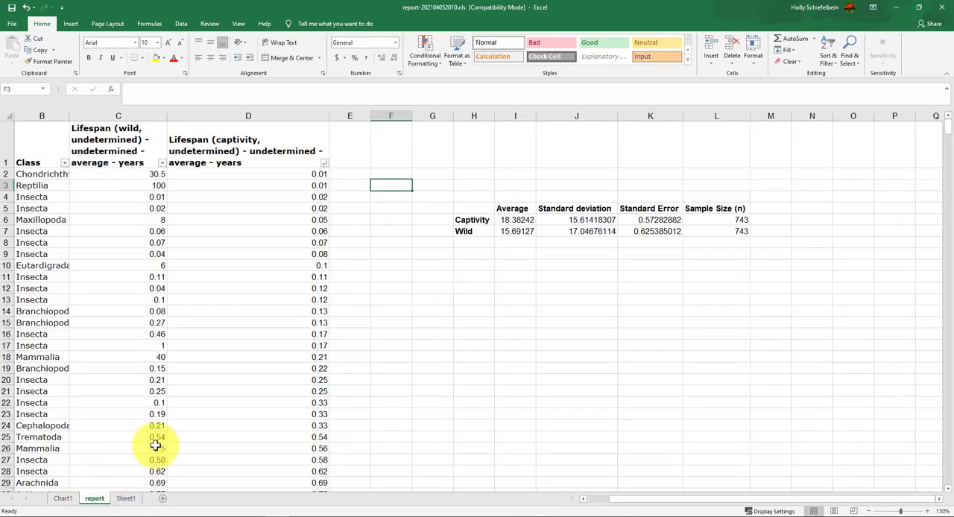
Insert a clustered column chart of the Captivity and Wild averages in H6:I7 and place it beside the summary table
left_click_drag(465, 220, 514, 233)
left_click(453, 255)
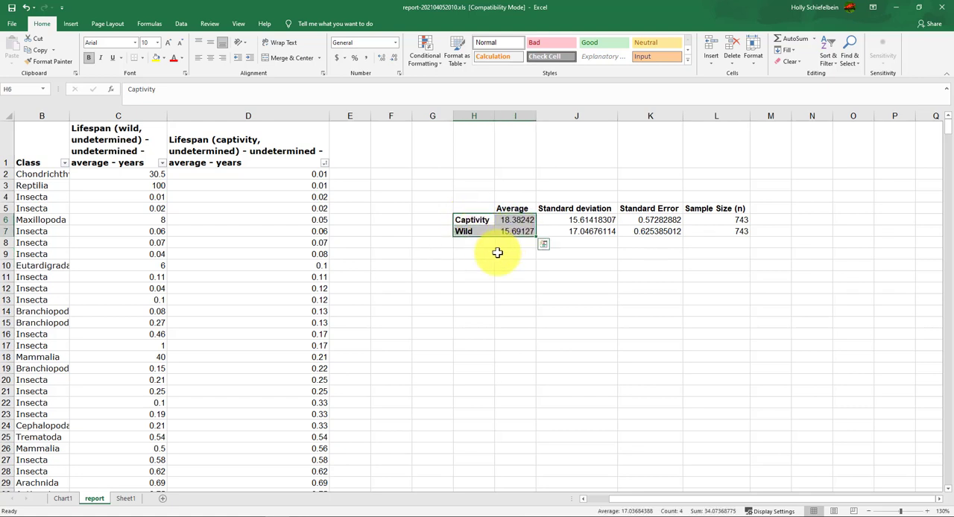
left_click(71, 24)
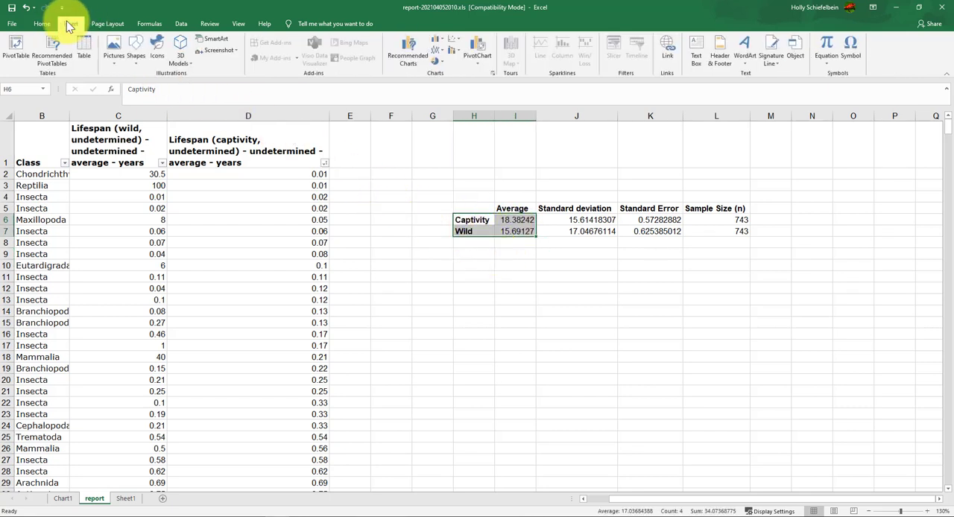
left_click(437, 39)
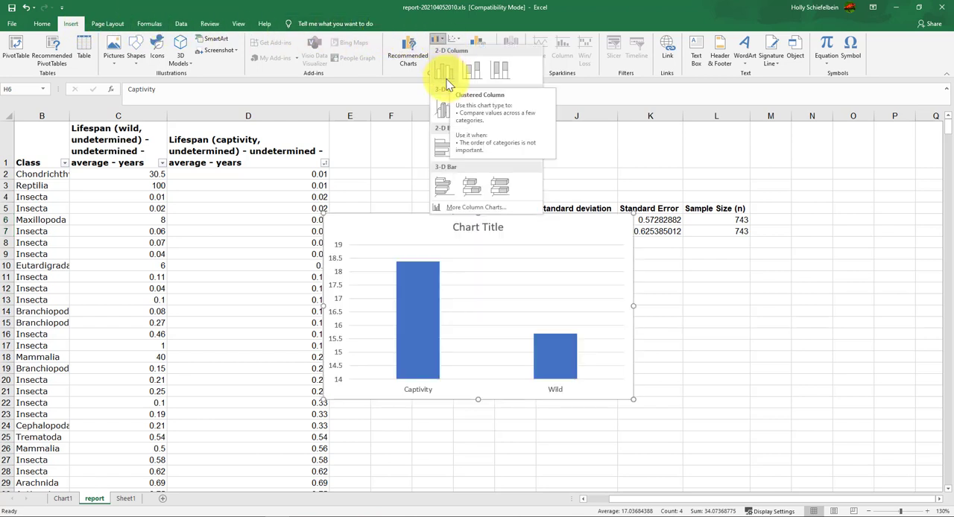
left_click(447, 79)
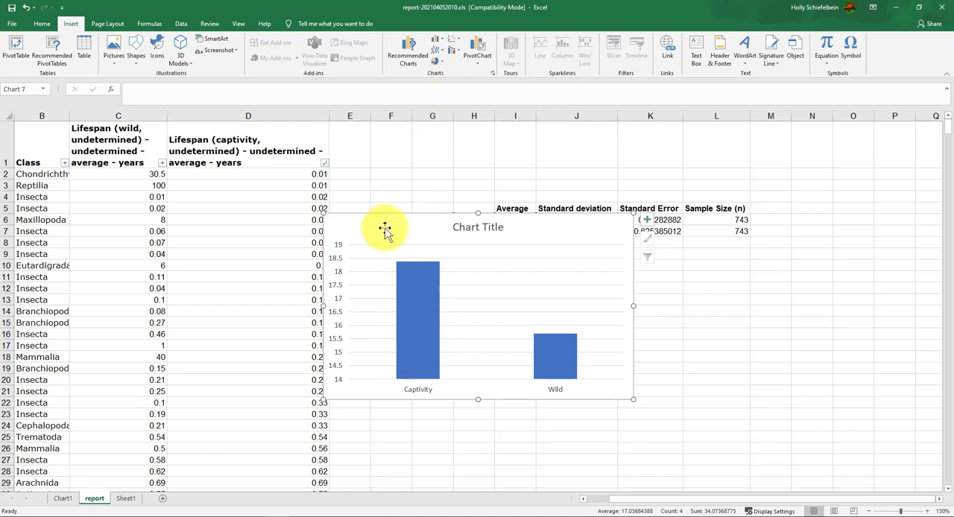
left_click_drag(374, 226, 145, 173)
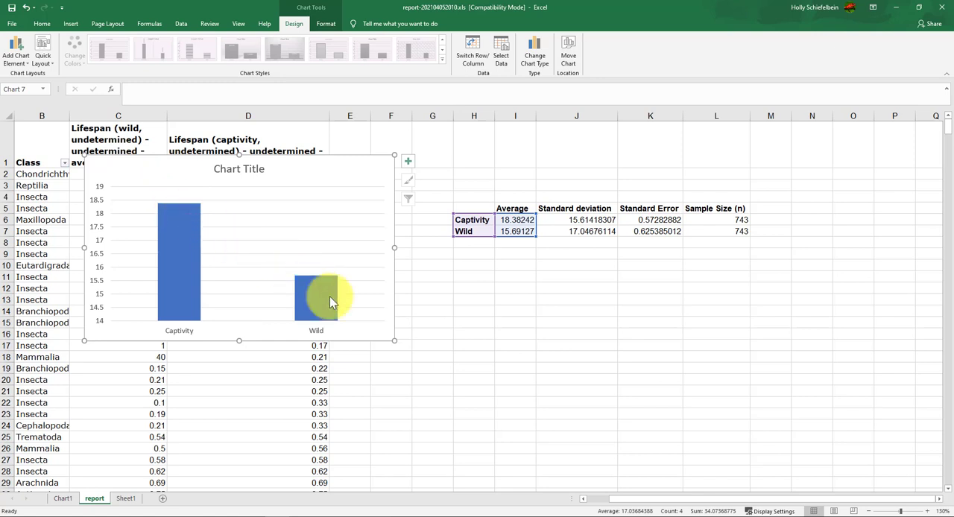
mouse_move(330, 298)
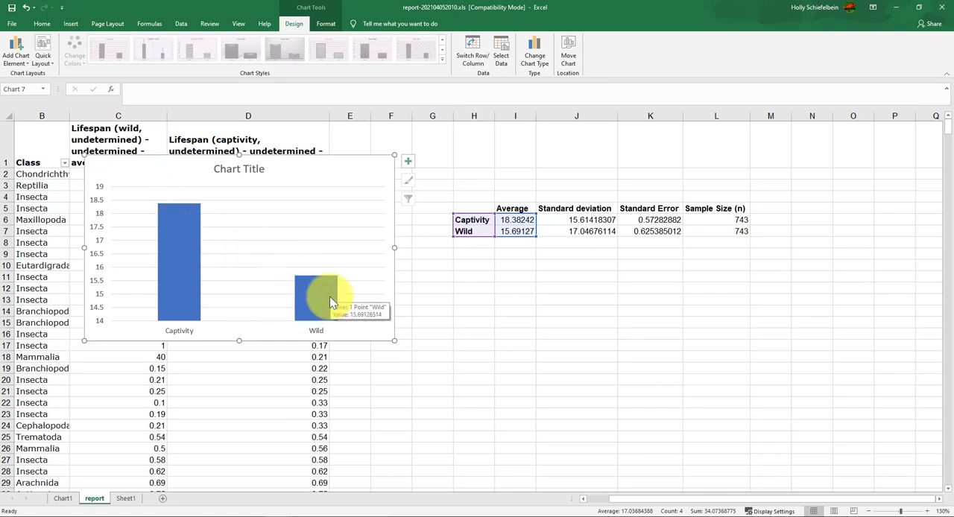
left_click(247, 169)
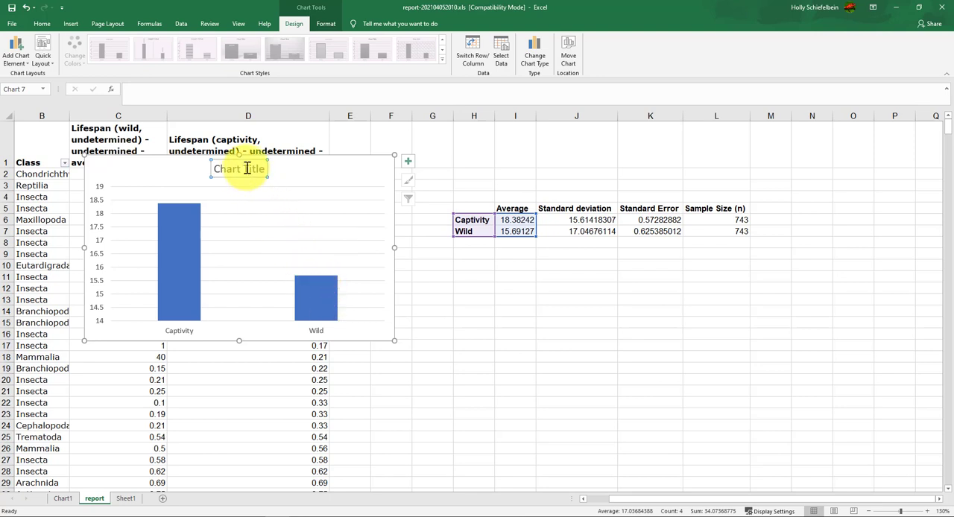
left_click_drag(160, 166, 159, 202)
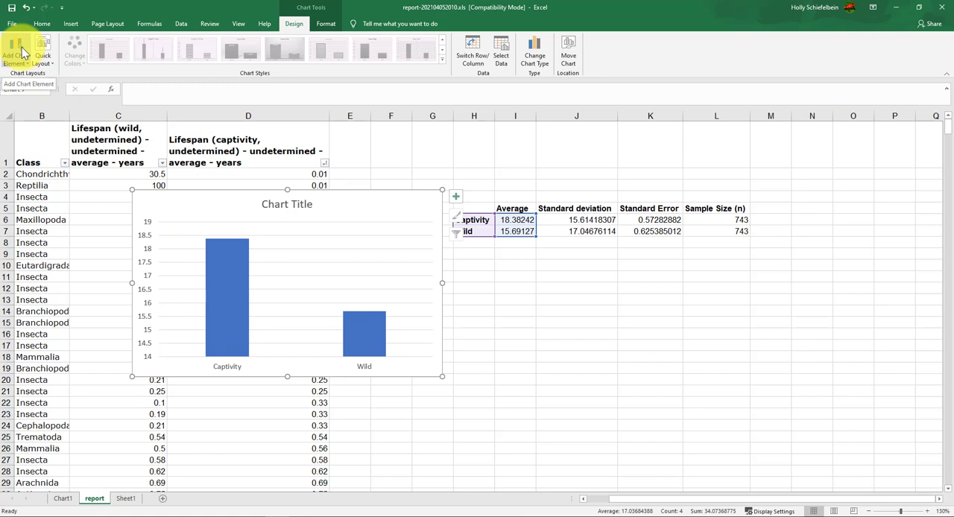
Add error bars to the new column chart using the detailed options and set their error amount to Custom
left_click(23, 53)
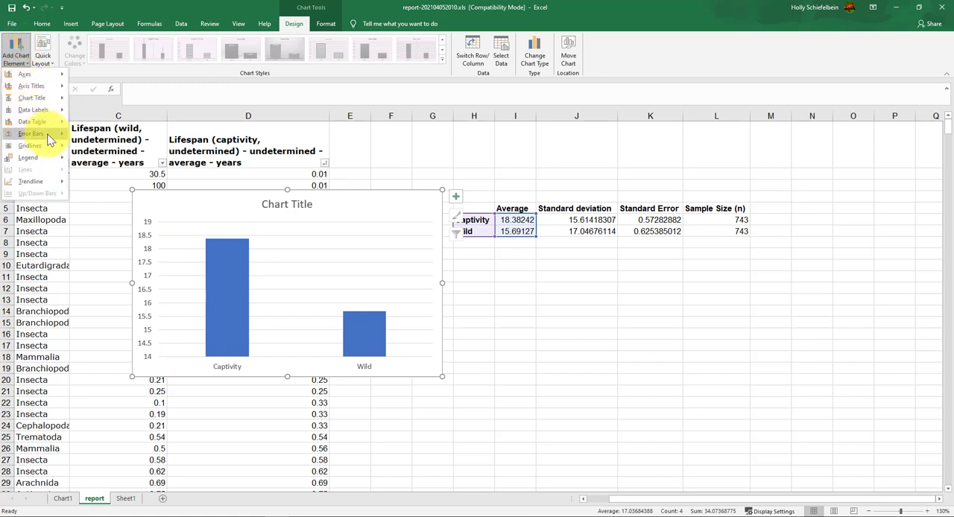
mouse_move(48, 135)
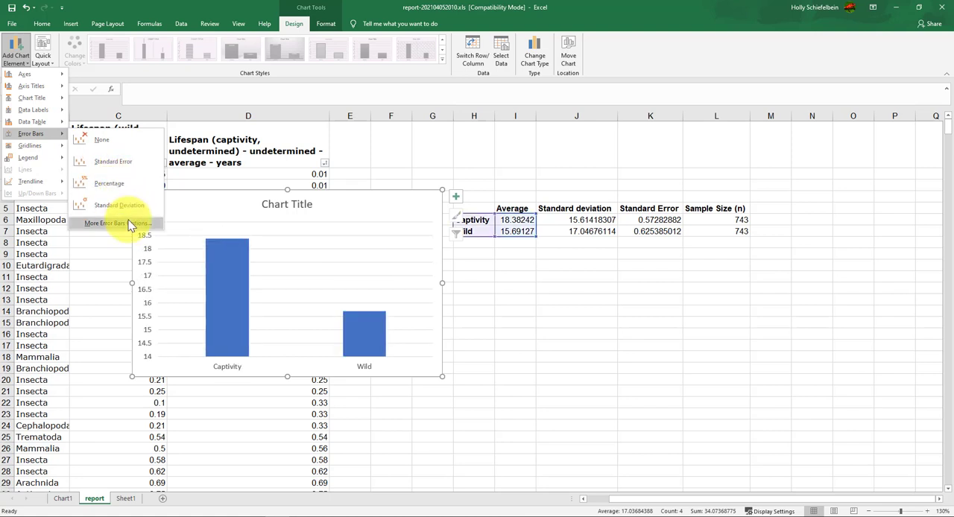
scroll(129, 220, "up", 9)
left_click(120, 223)
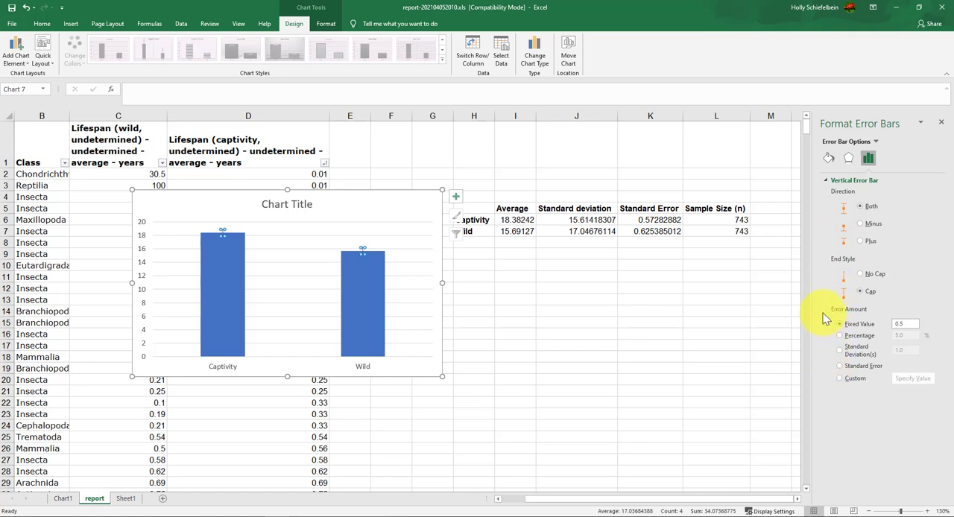
left_click(840, 379)
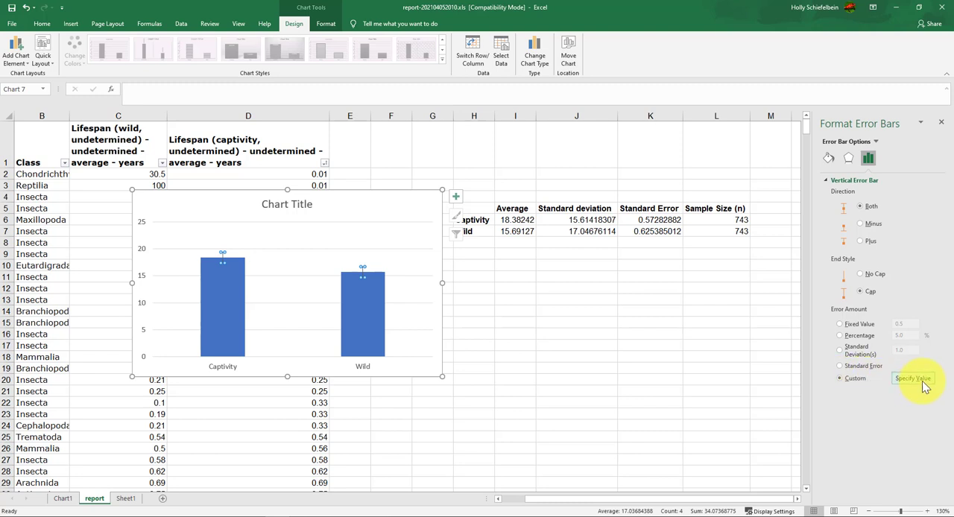
Specify K6:K7 on the report sheet, the Standard Error values, as both the positive and negative custom error bar values
left_click(923, 381)
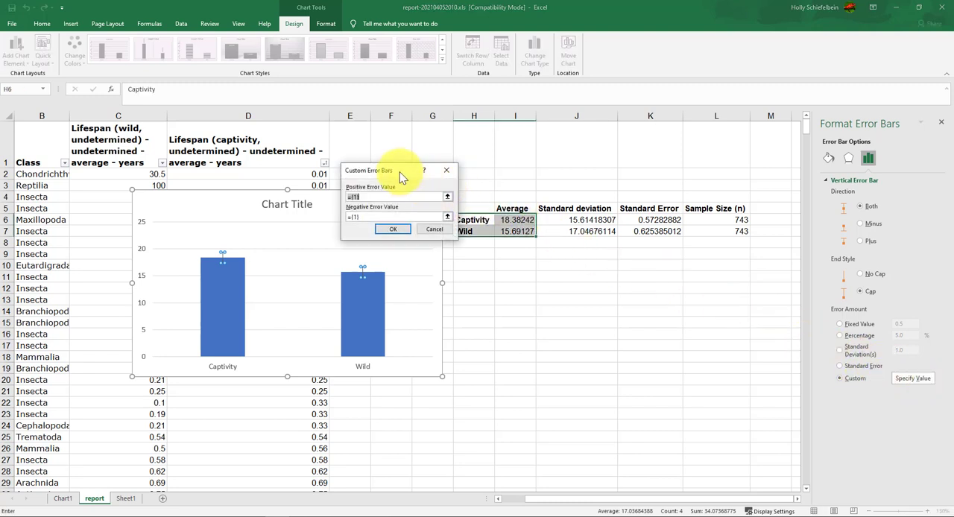
left_click_drag(402, 177, 637, 283)
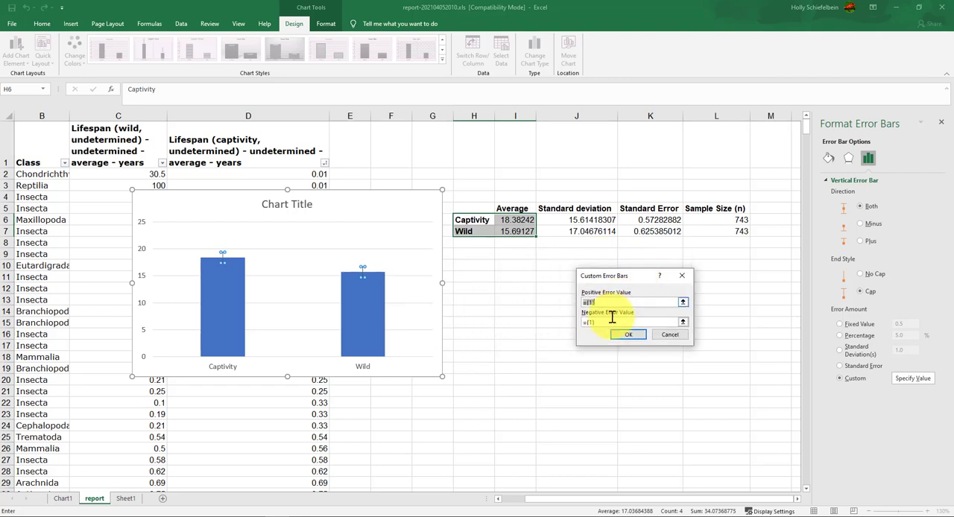
key("BackSpace")
left_click_drag(608, 323, 580, 322)
key("BackSpace")
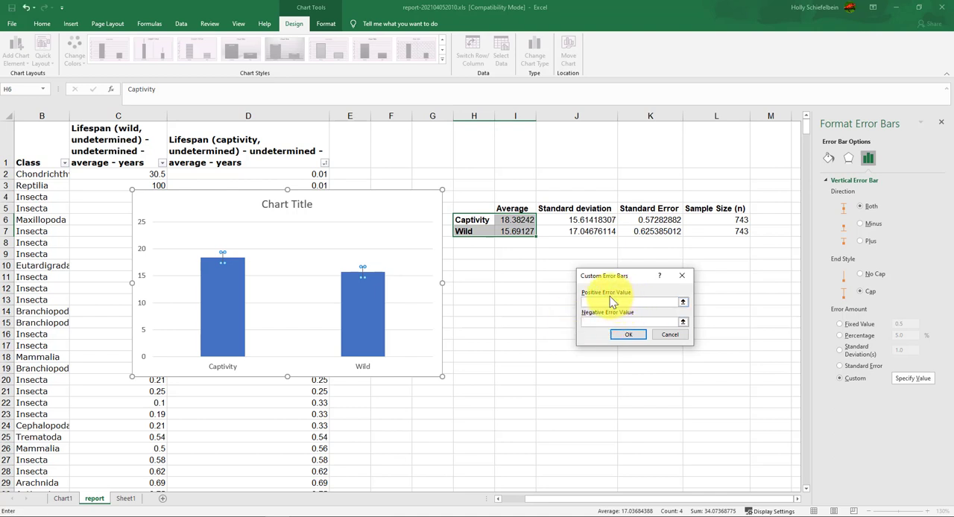
left_click(610, 300)
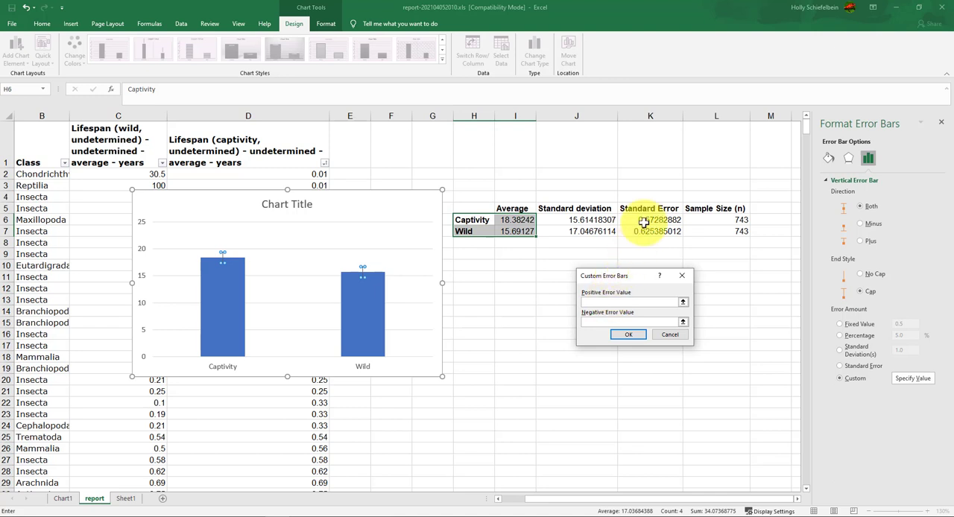
left_click_drag(647, 220, 645, 231)
left_click(636, 322)
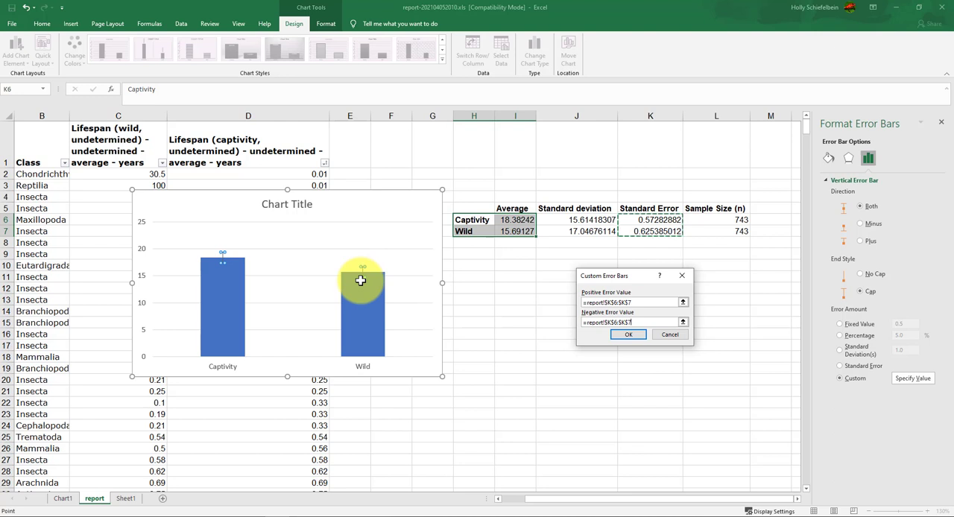
left_click(620, 337)
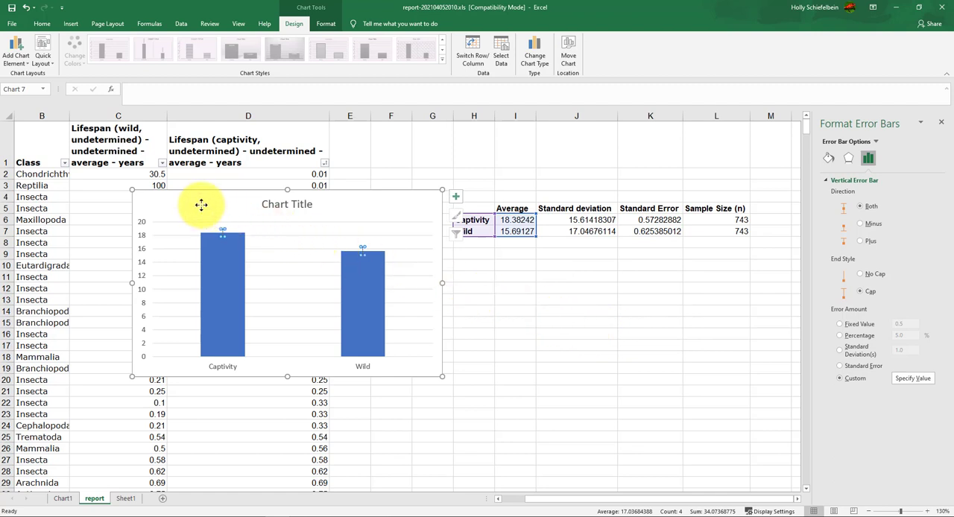
Move the chart right to start over column D and add a primary vertical axis title reading "Years"
left_click_drag(201, 205, 344, 200)
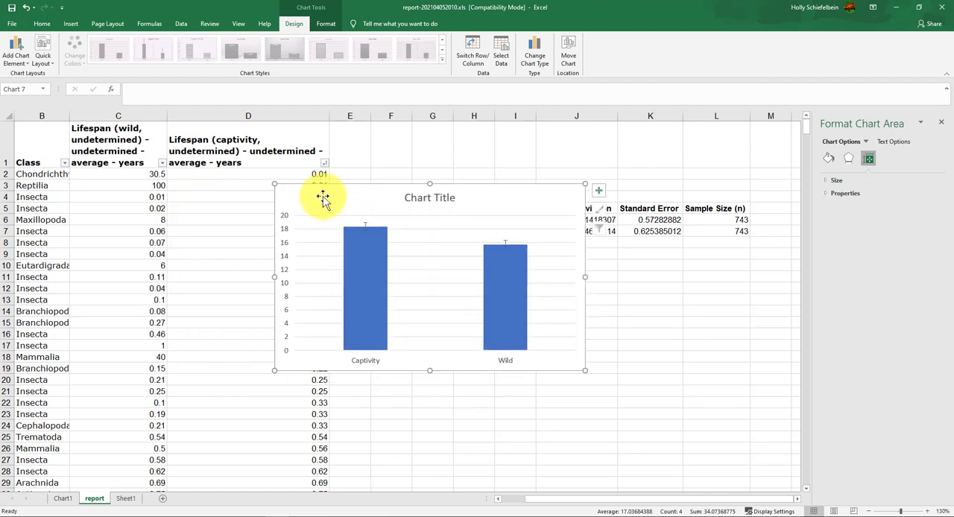
left_click(16, 51)
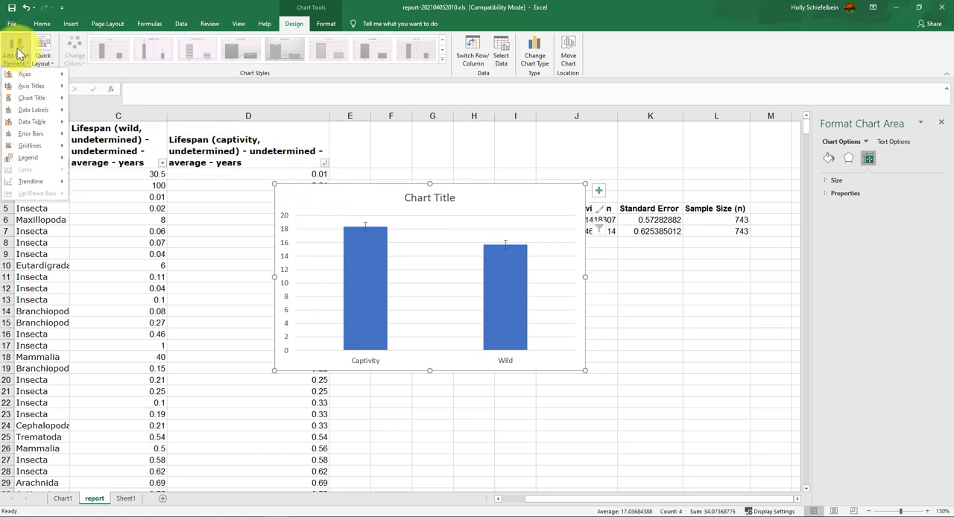
mouse_move(34, 86)
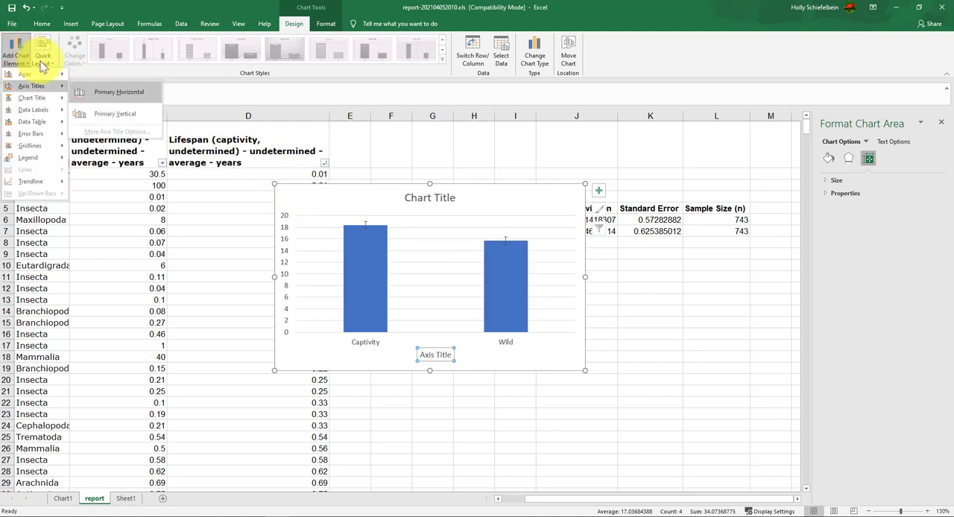
left_click(144, 117)
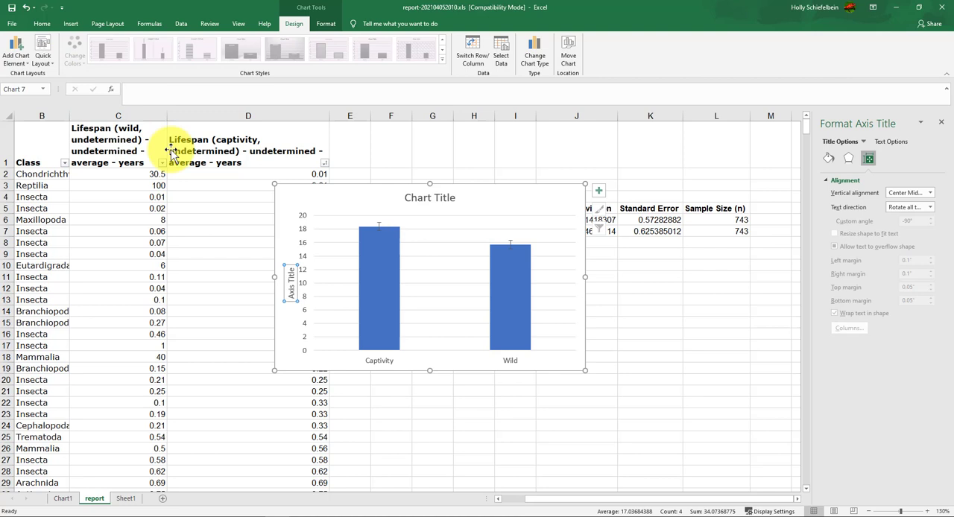
double_click(289, 289)
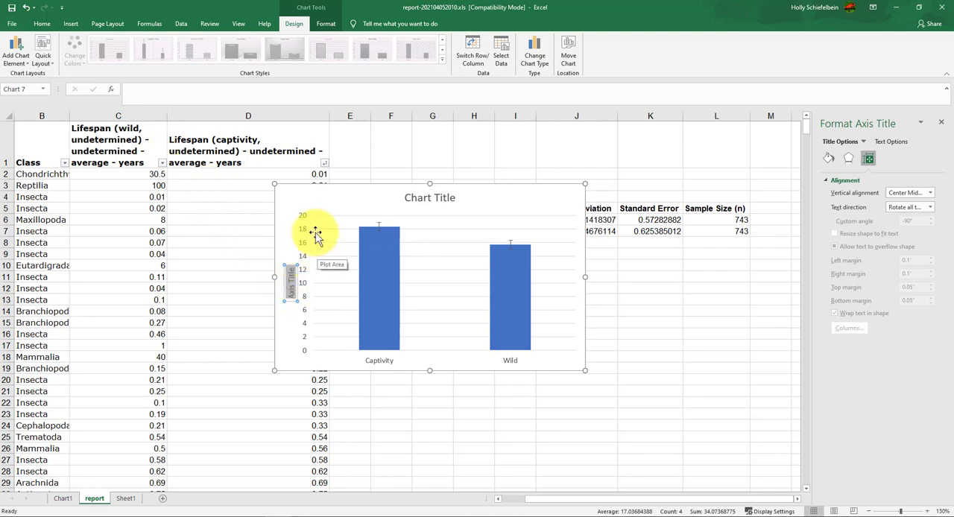
type("Years")
Change the chart title to "Average lifespan (years) of animals in captivity and in the wild"
triple_click(431, 198)
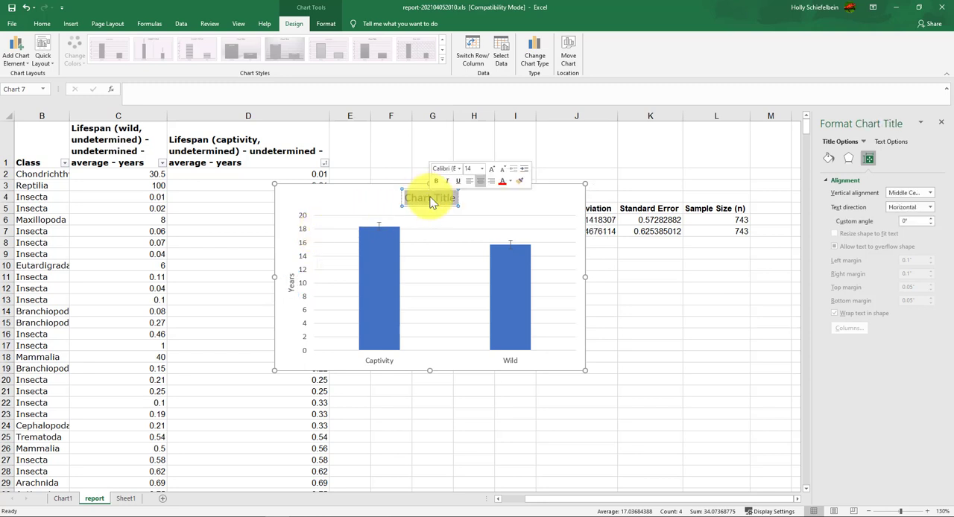
type("Average")
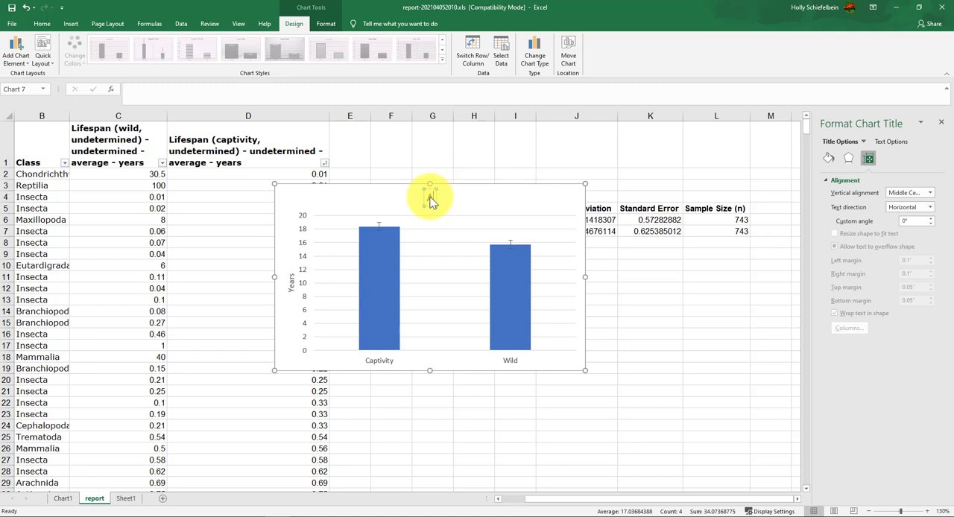
type(" Lifespan (ye")
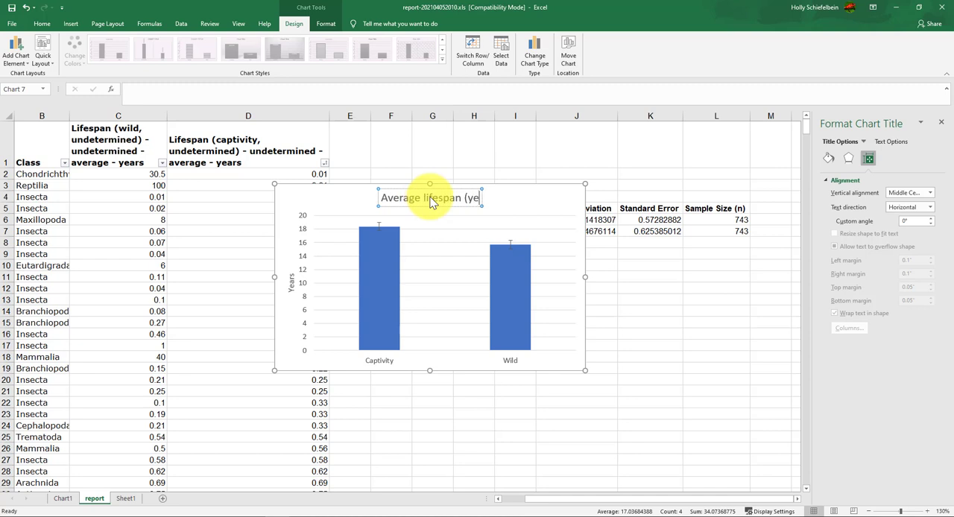
type("ars) of")
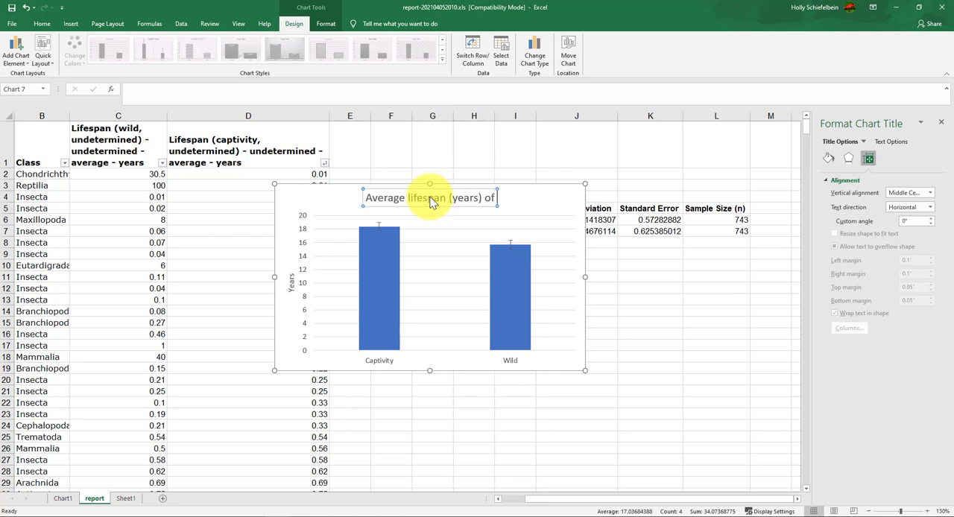
type(" animals in capti")
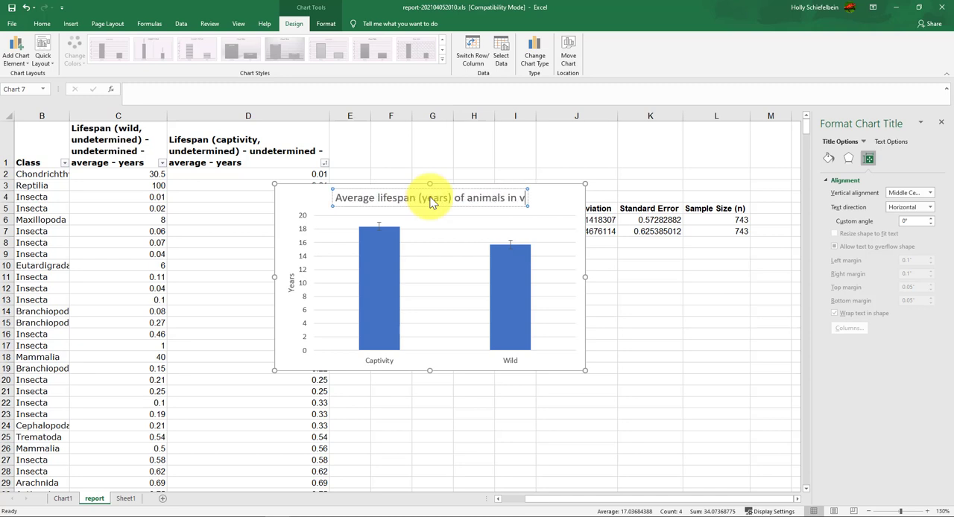
type("vit")
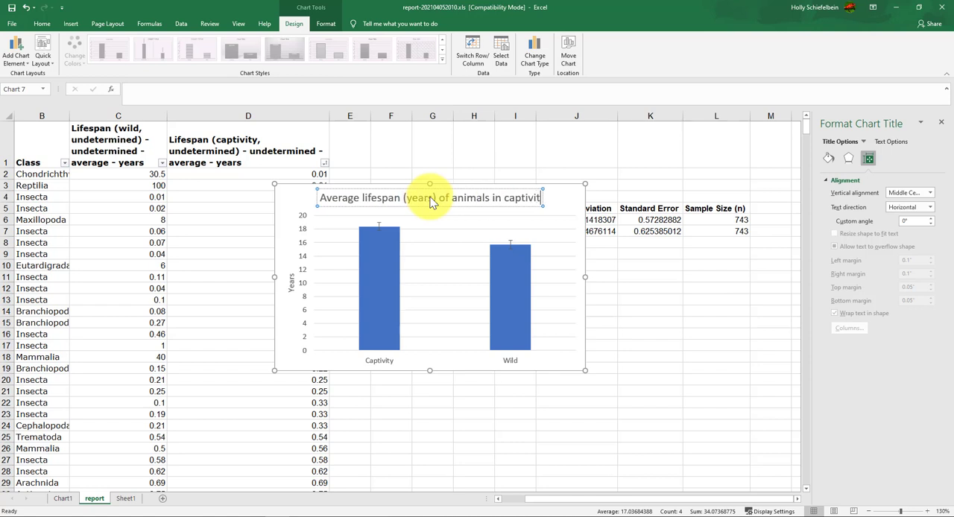
type("y and in")
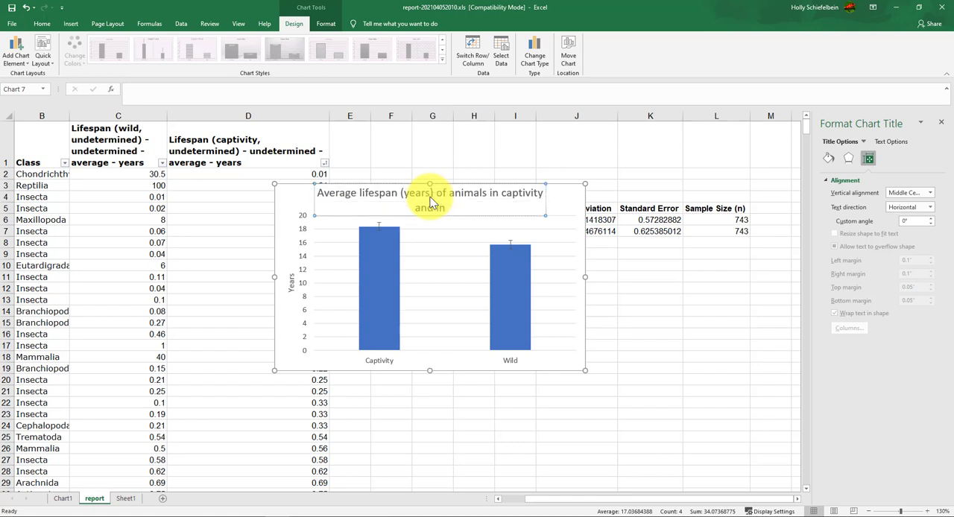
type(" the wild")
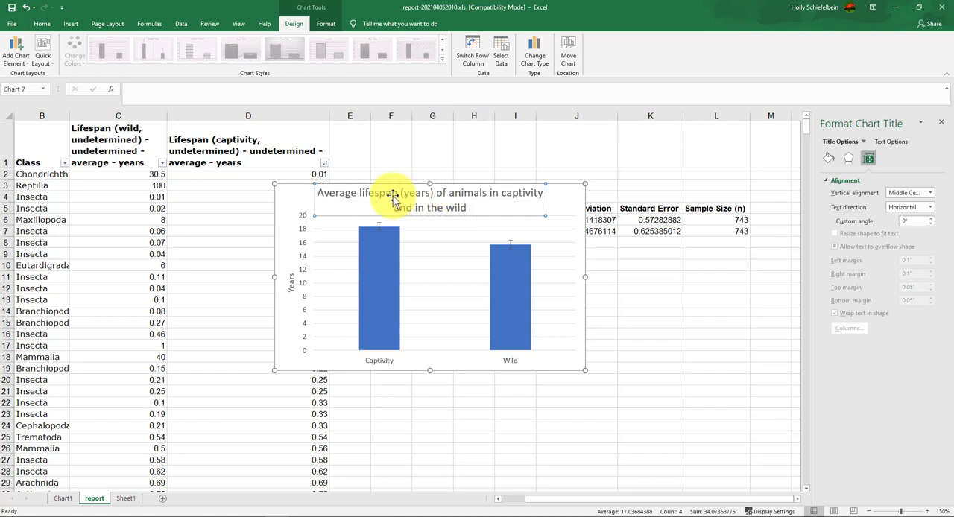
left_click(292, 193)
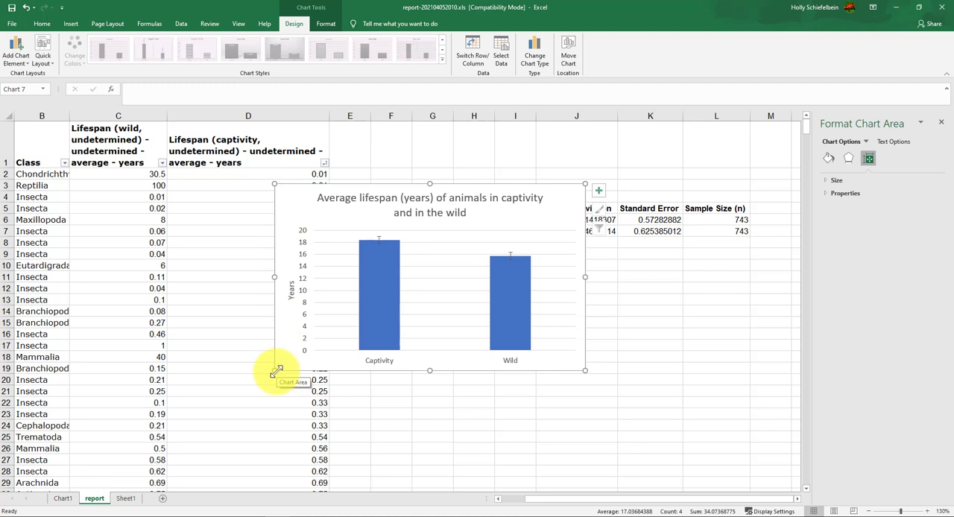
Enlarge the chart down and left to span columns C to J, inspect its two columns, and shift it slightly up over the header row
left_click_drag(274, 370, 142, 458)
mouse_move(276, 236)
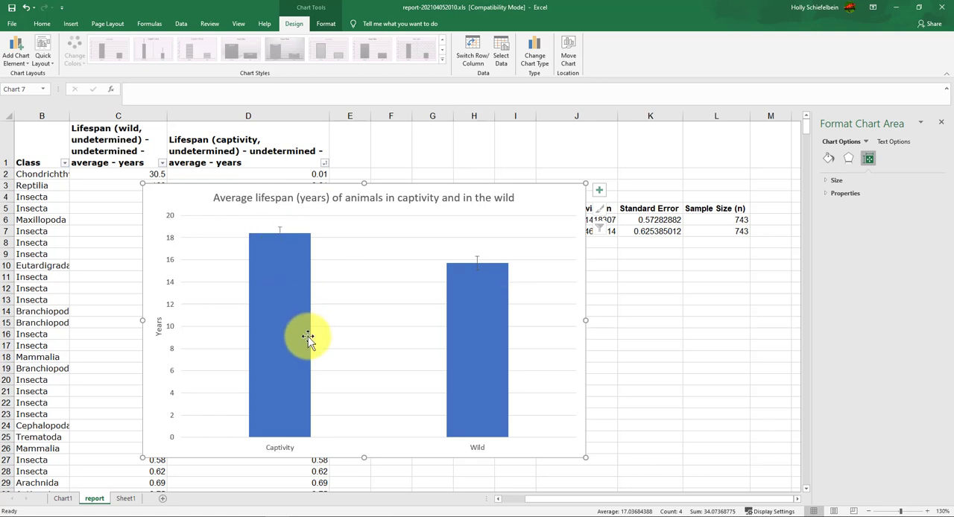
mouse_move(308, 337)
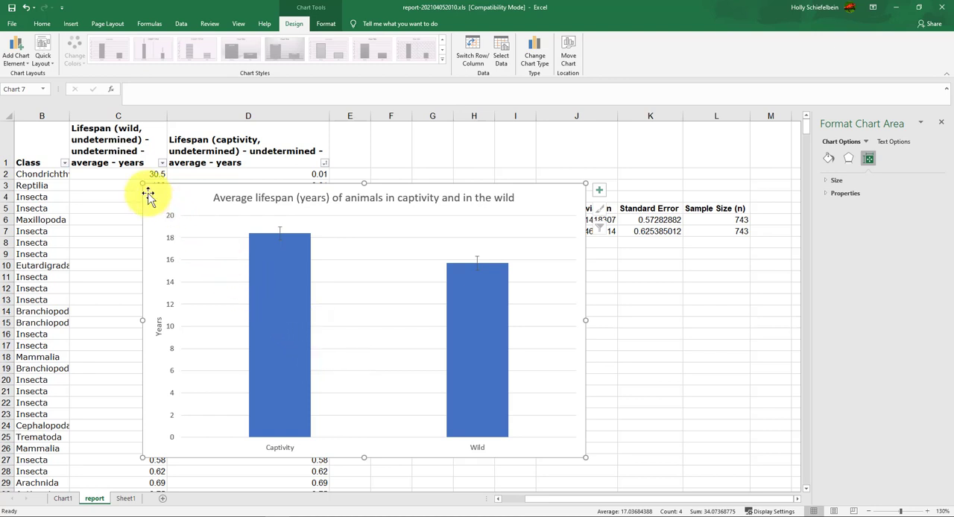
left_click(276, 289)
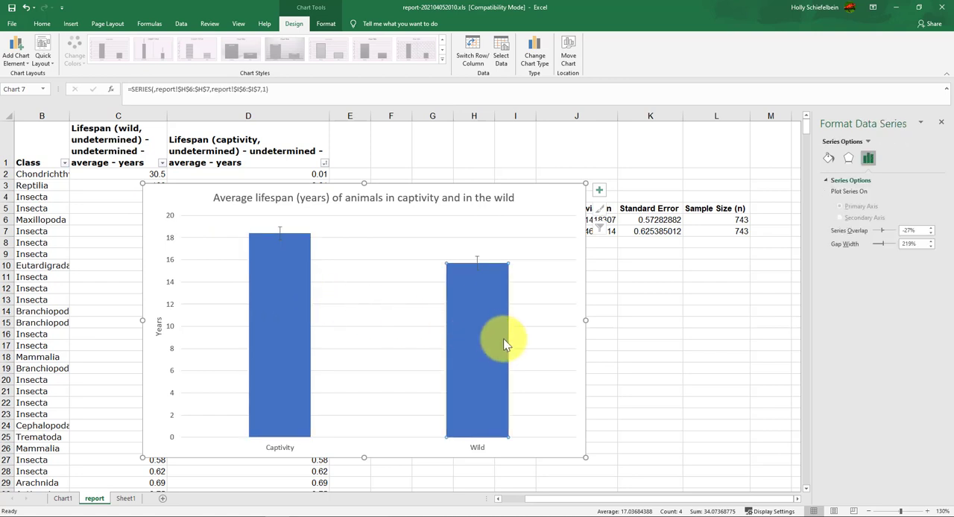
left_click(503, 338)
left_click(305, 281)
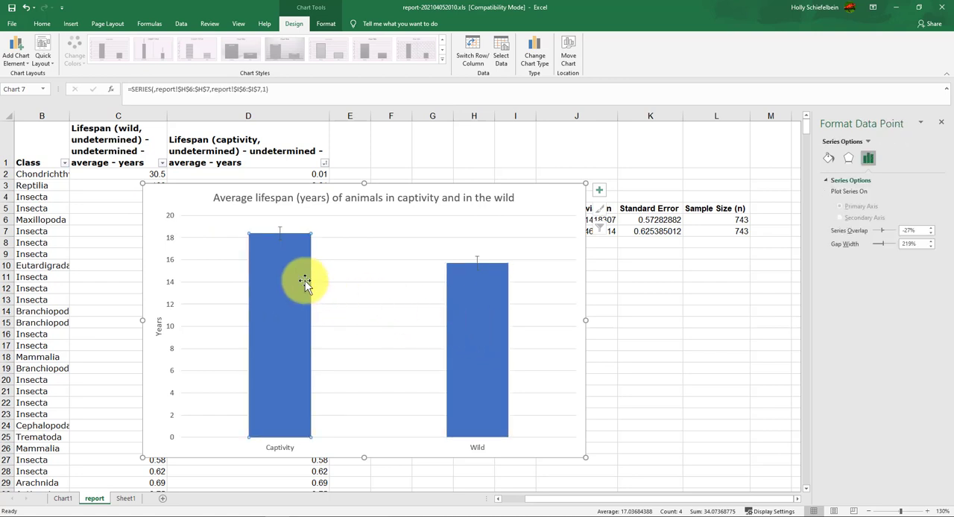
left_click_drag(144, 196, 134, 160)
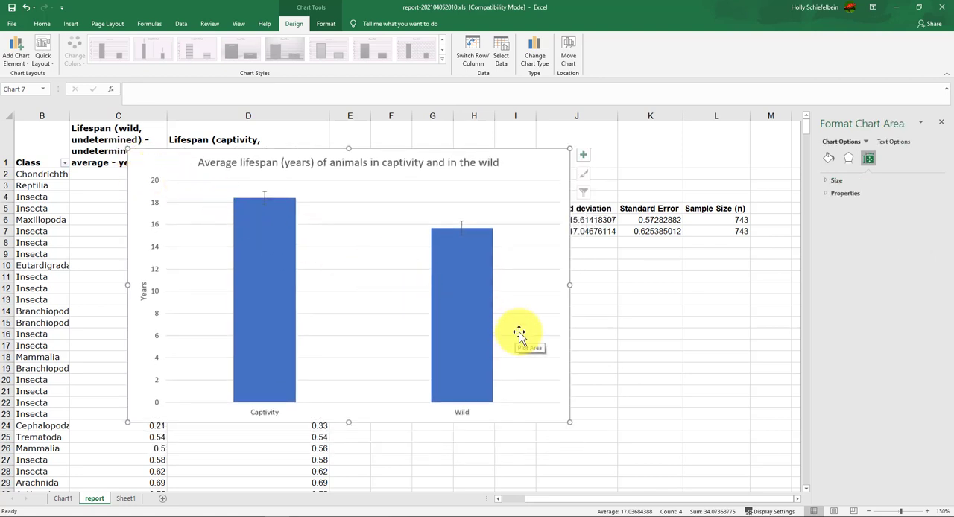